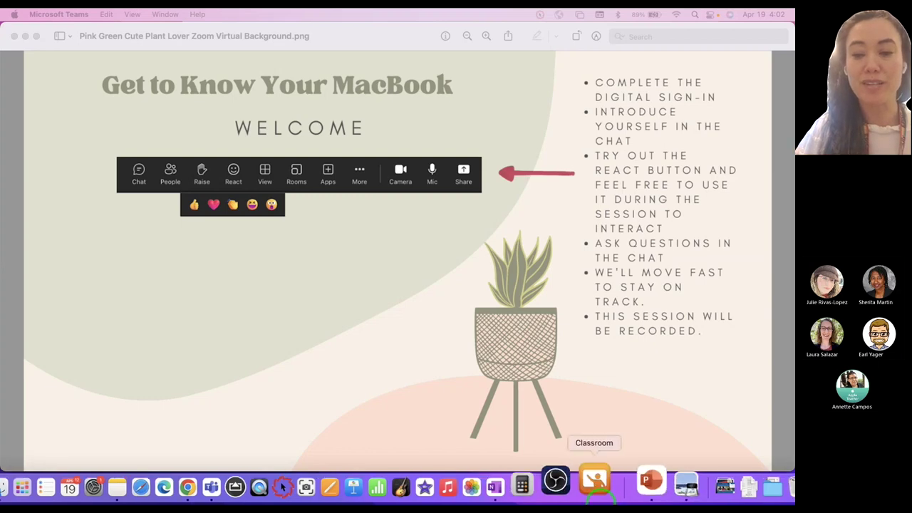
Bring up the PowerPoint presentation, and minimize it and the welcome image to clear the desktop
click(632, 481)
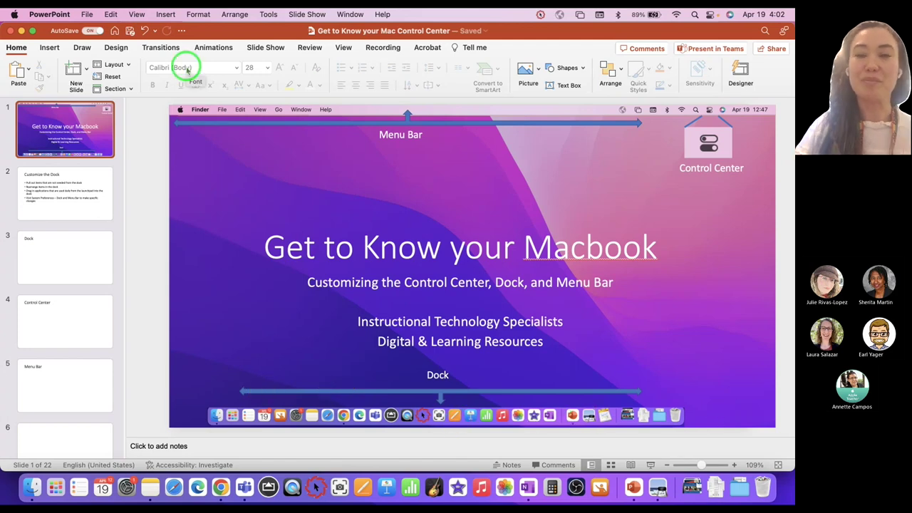
click(22, 33)
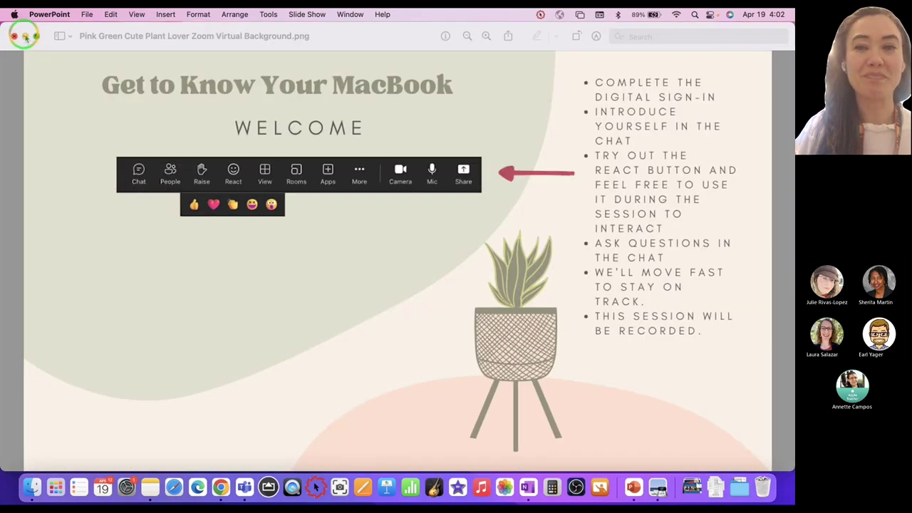
click(25, 35)
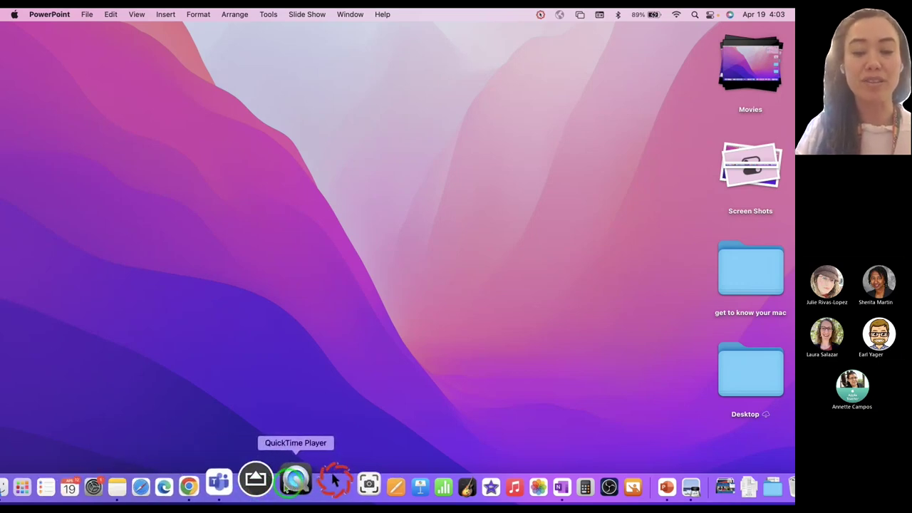
Remove the black app icon between Teams and QuickTime Player from the Dock using its own options
right_click(268, 479)
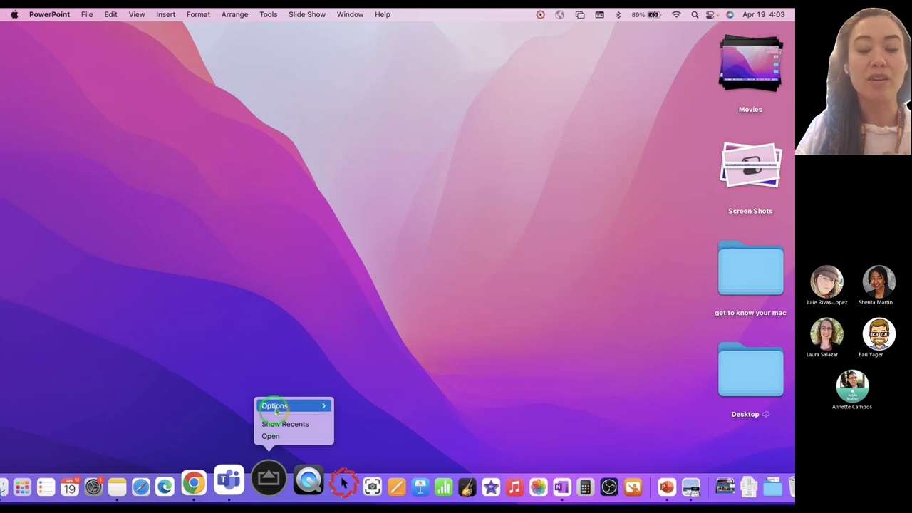
mouse_move(276, 407)
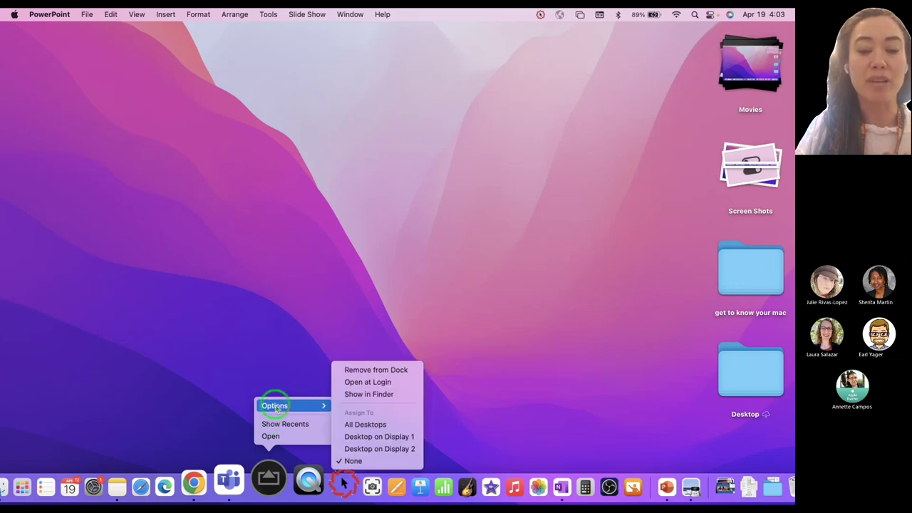
click(362, 371)
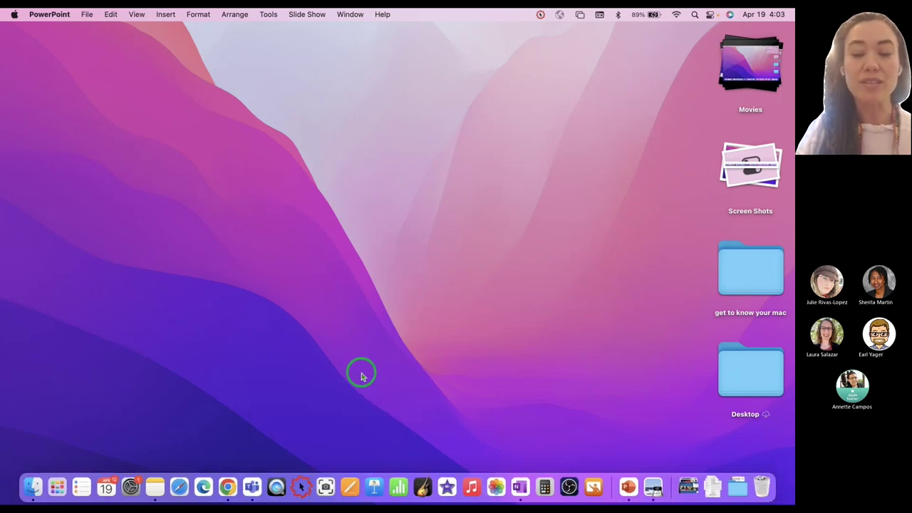
Remove Pages from the Dock by pulling its icon out onto the desktop
drag(349, 487, 361, 315)
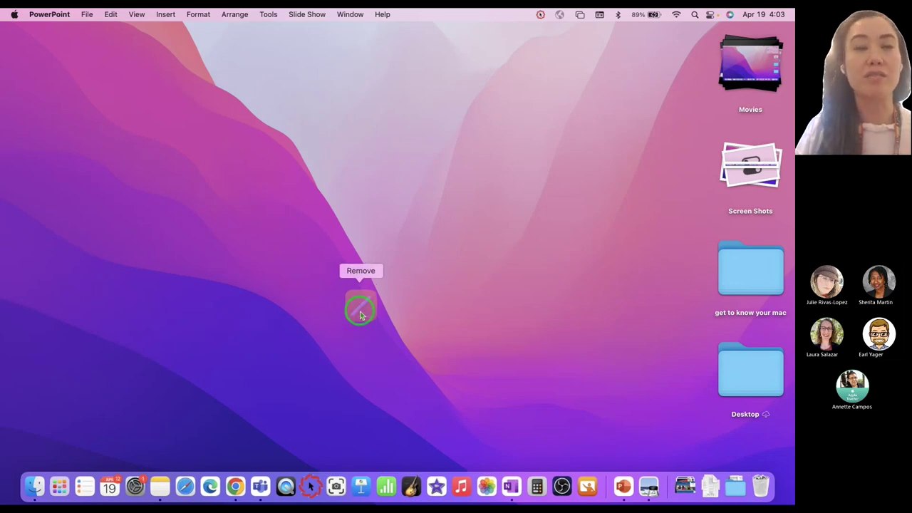
drag(360, 315, 361, 316)
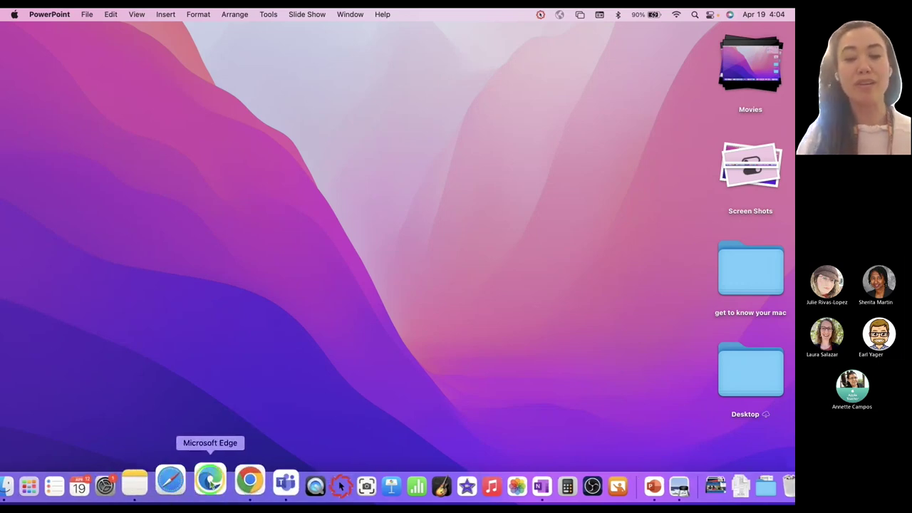
mouse_move(237, 480)
mouse_down()
mouse_move(336, 445)
mouse_move(444, 476)
mouse_move(556, 494)
mouse_move(574, 489)
mouse_move(566, 497)
mouse_move(563, 456)
mouse_move(562, 484)
mouse_move(317, 406)
mouse_move(220, 425)
mouse_move(164, 480)
mouse_move(237, 487)
mouse_up()
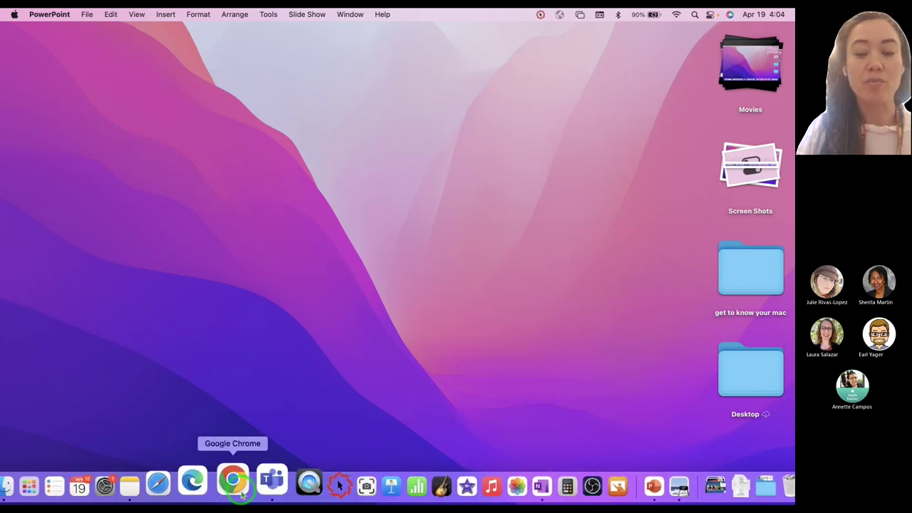
click(435, 488)
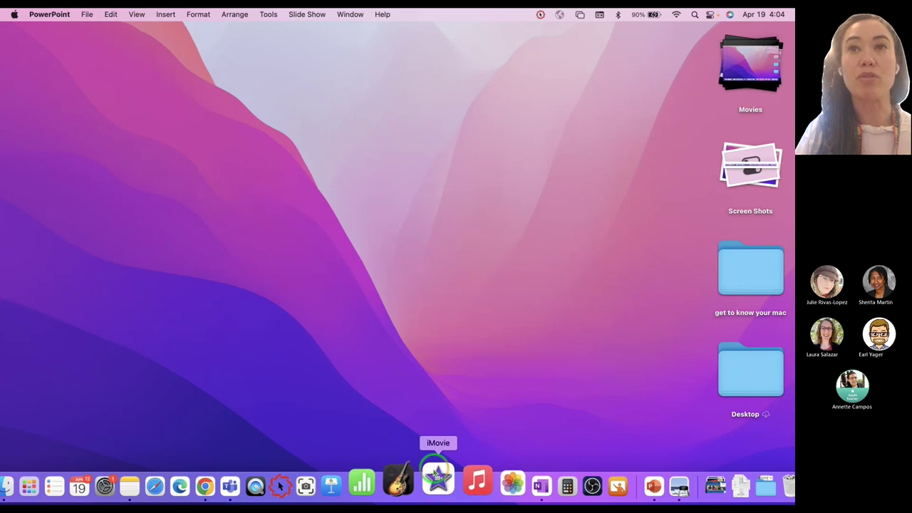
click(411, 479)
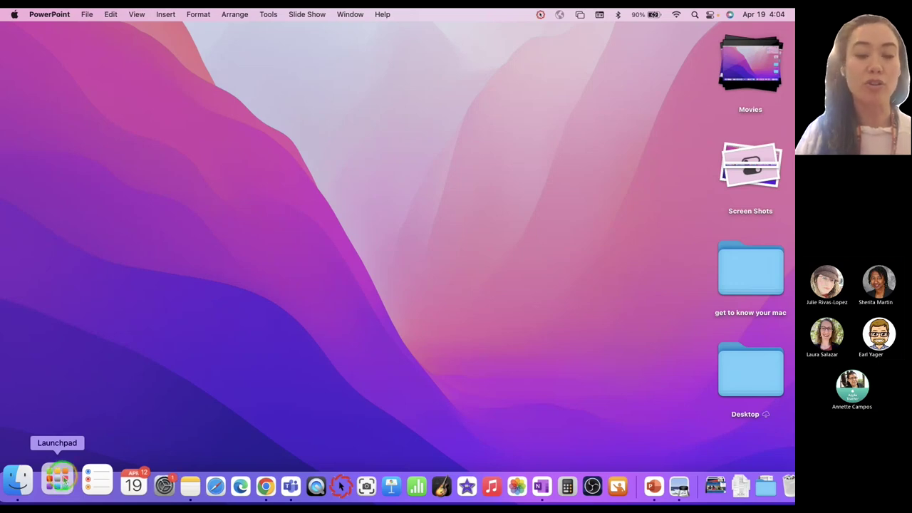
Add Pages from Launchpad to the Dock, placing it just before Keynote
click(63, 481)
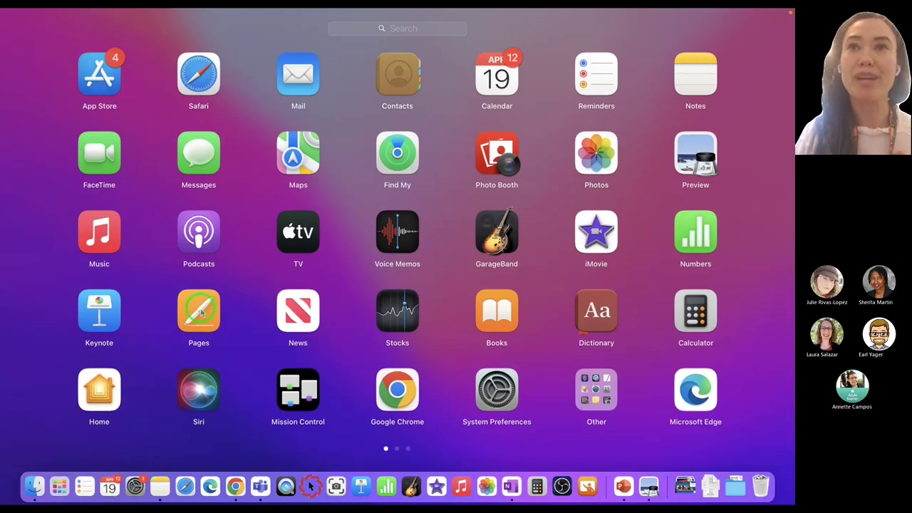
drag(201, 308, 347, 489)
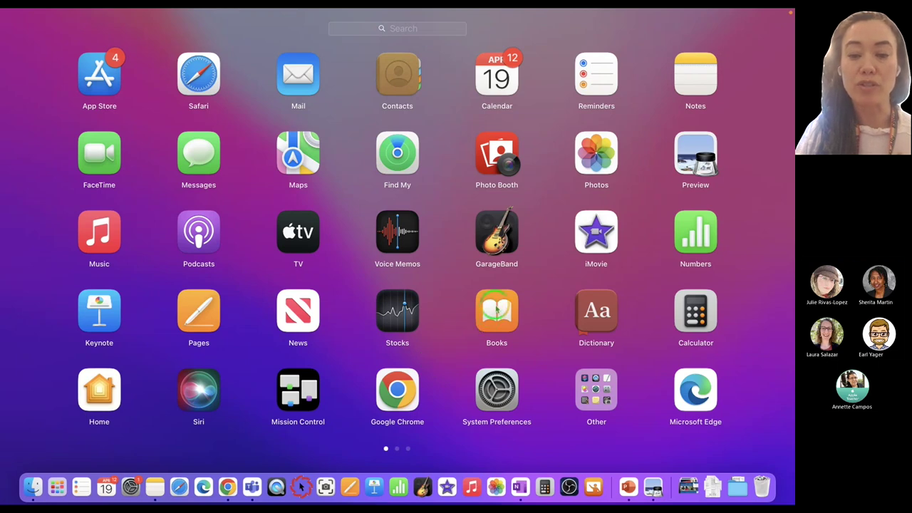
Add Books from Launchpad to the Dock between Numbers and GarageBand, and close Launchpad
drag(496, 312, 413, 488)
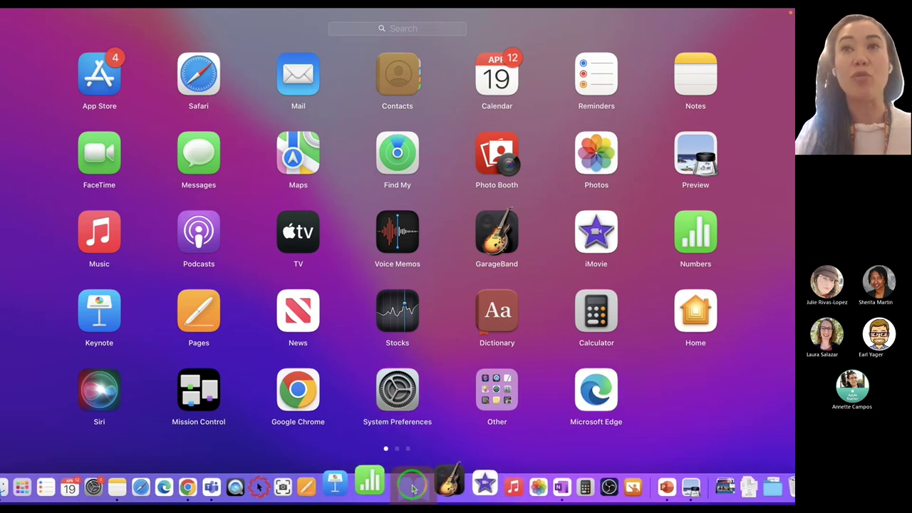
drag(412, 488, 412, 489)
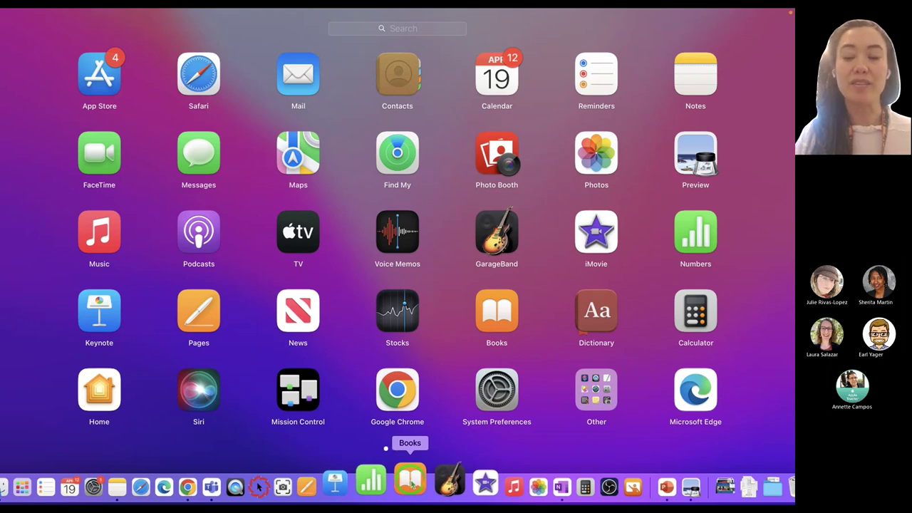
click(442, 438)
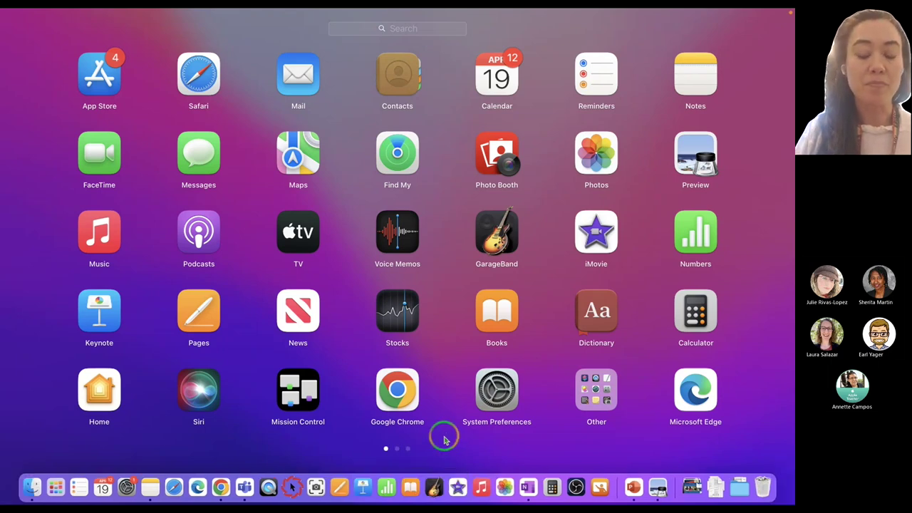
click(61, 486)
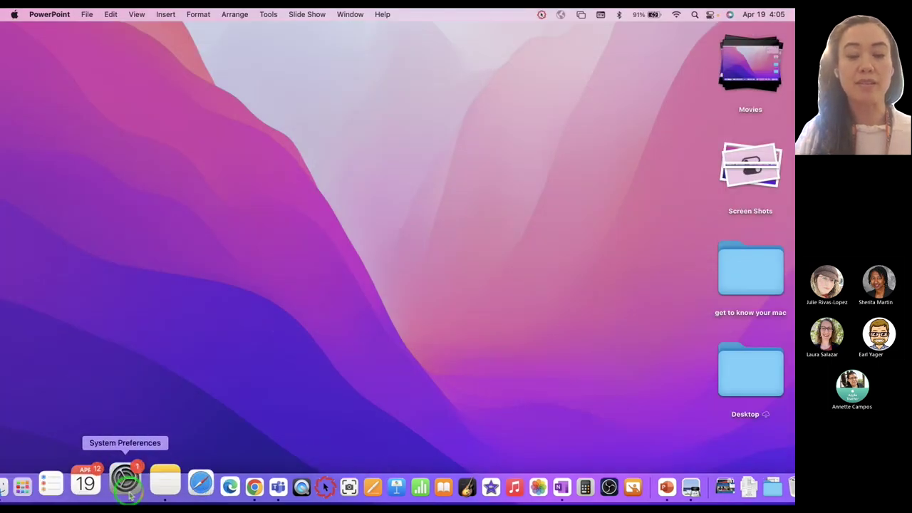
Remove Books from the Dock by pulling its icon out onto the desktop
click(461, 498)
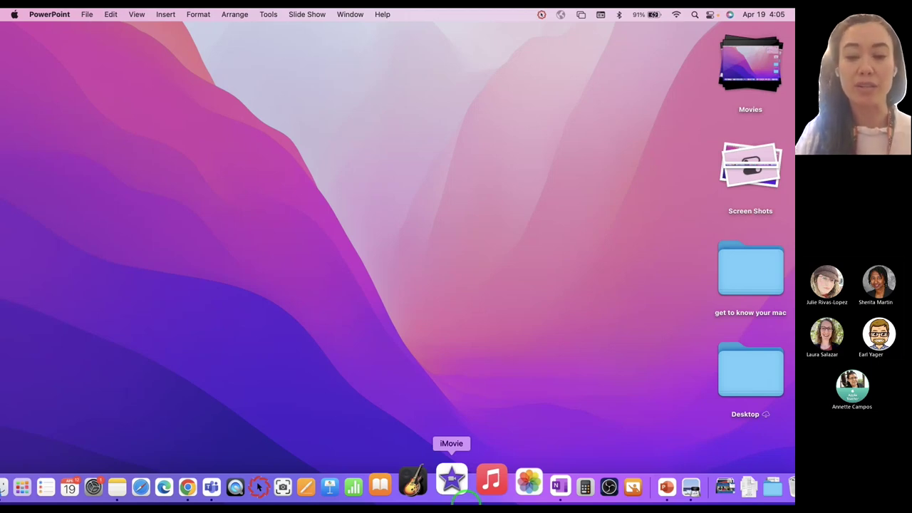
drag(413, 484, 363, 236)
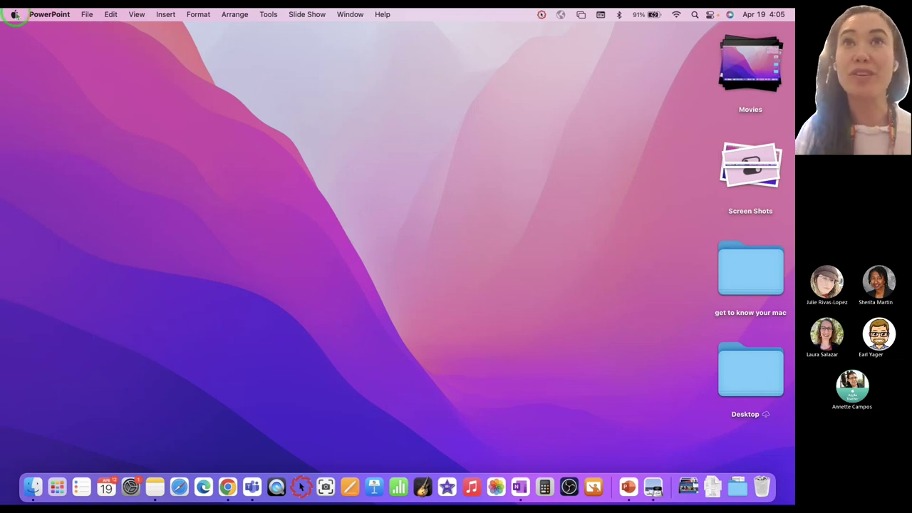
Open the Dock & Menu Bar settings in System Preferences
click(15, 15)
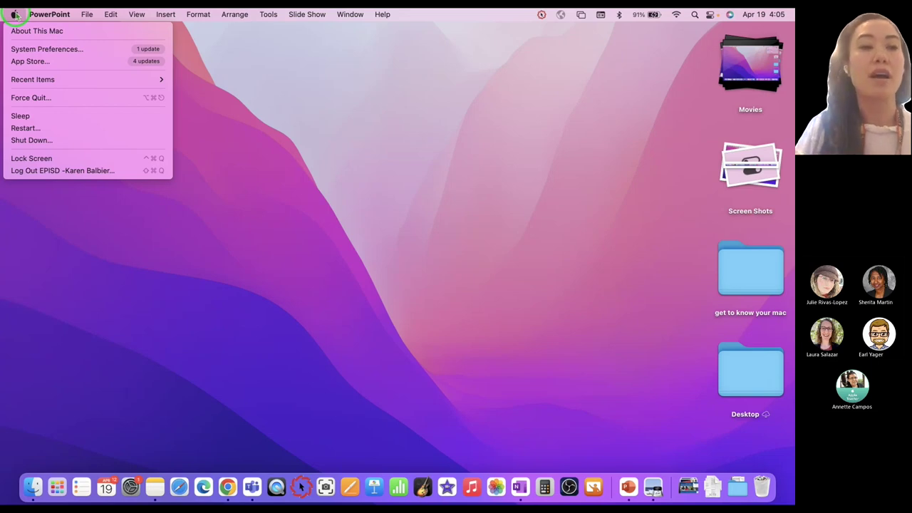
click(20, 48)
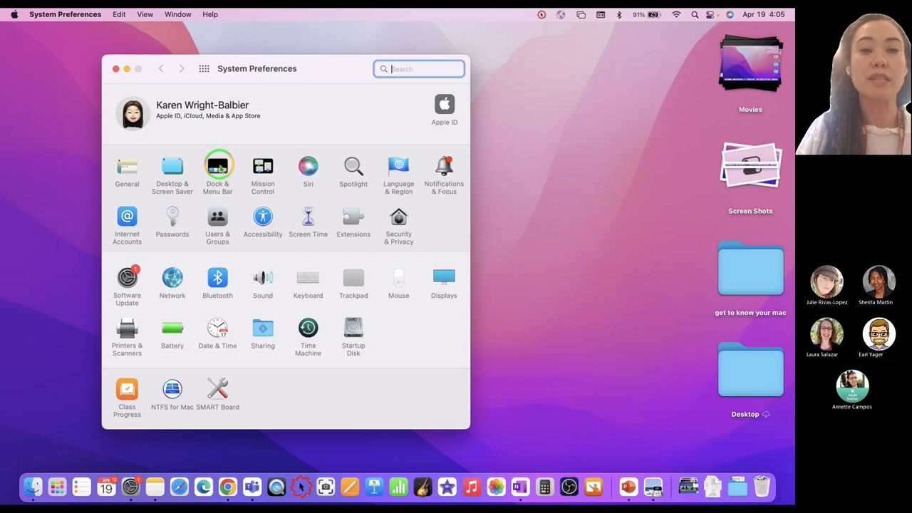
click(220, 168)
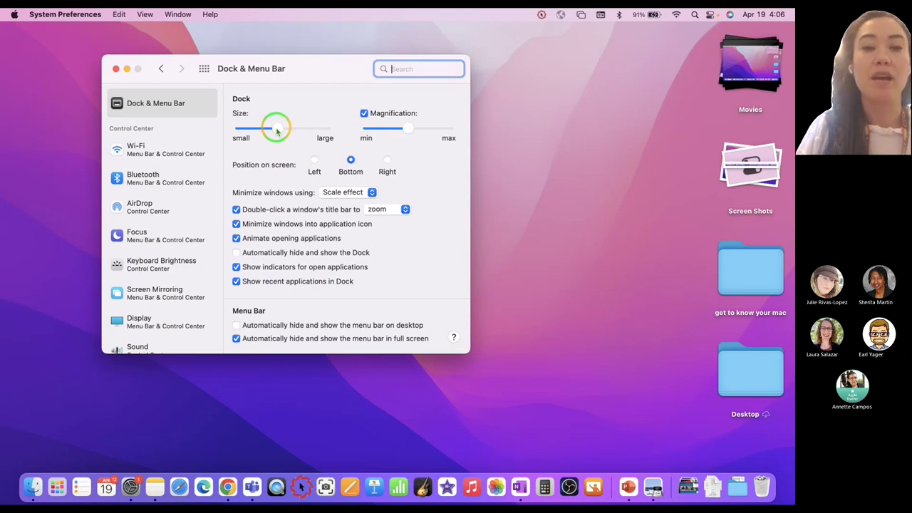
Try the Dock at its smallest and largest sizes, and return it to a medium size
drag(277, 130, 236, 129)
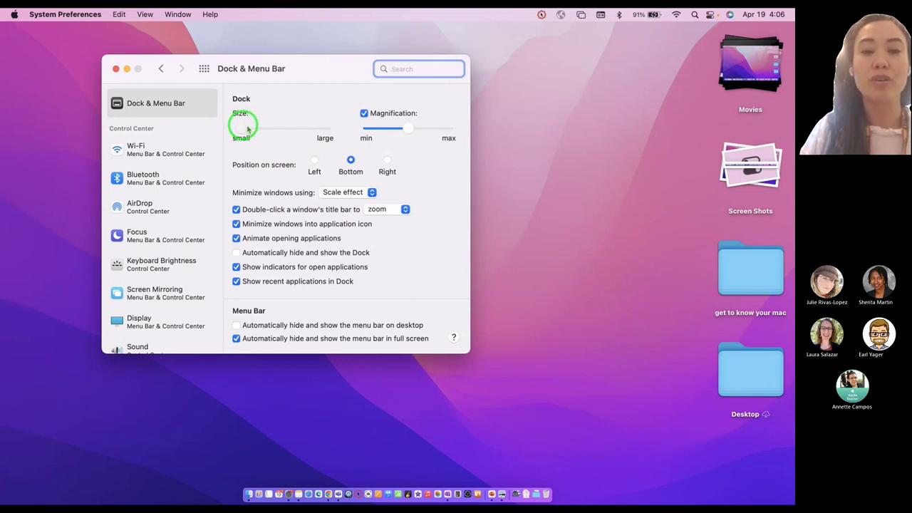
drag(248, 128, 332, 133)
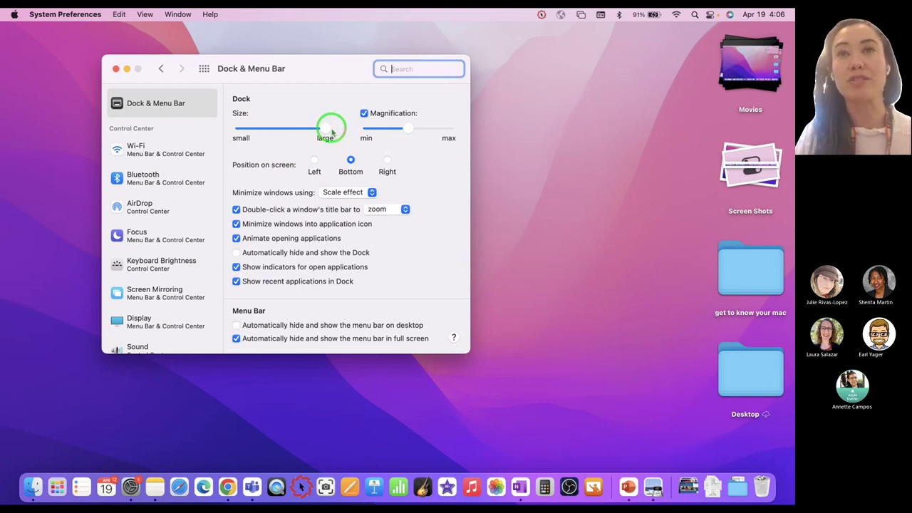
drag(332, 131, 280, 128)
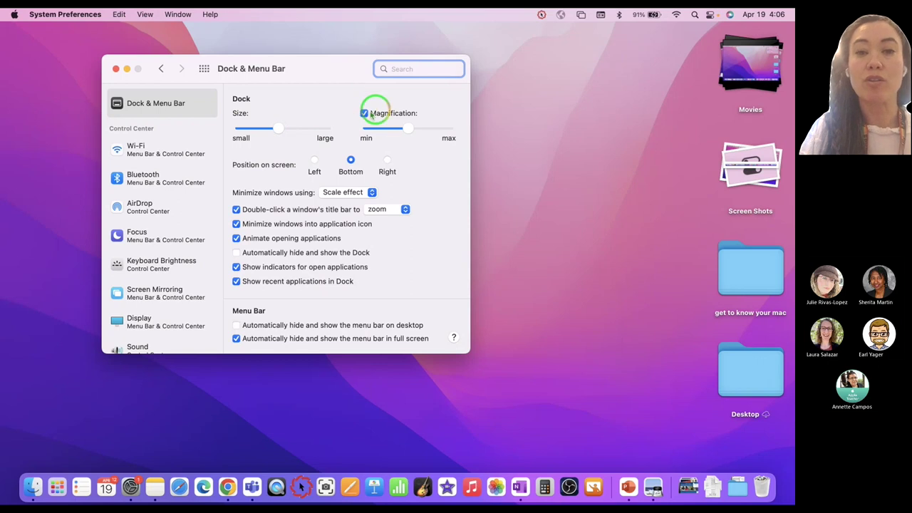
Try Dock magnification at maximum and switched off, leaving it enabled at about the middle of its range
click(364, 113)
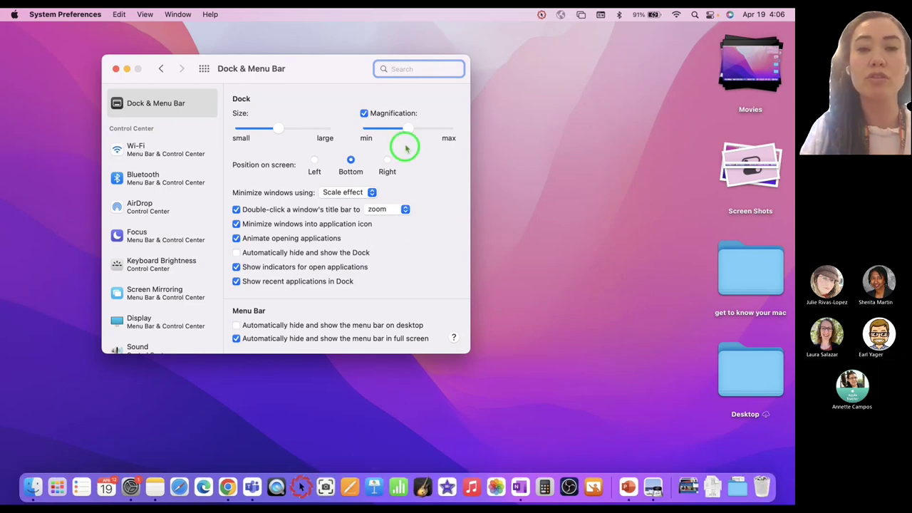
drag(407, 130, 460, 131)
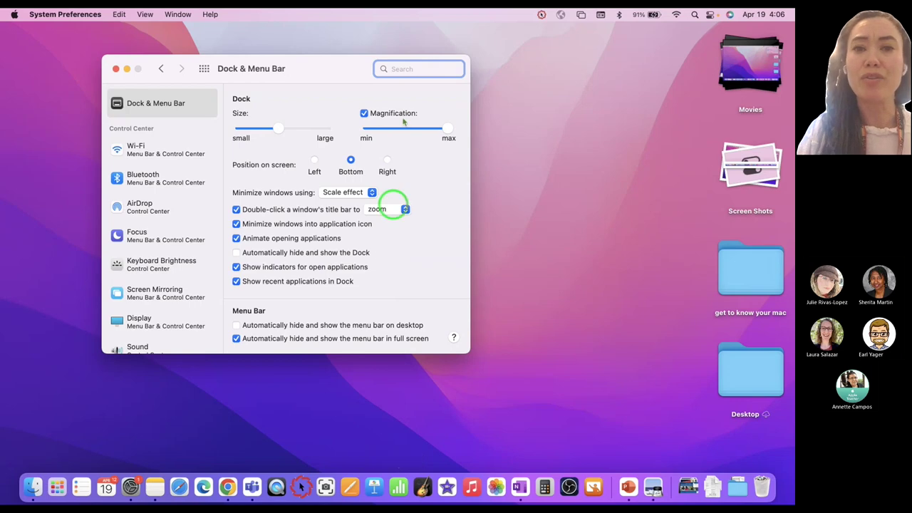
click(364, 114)
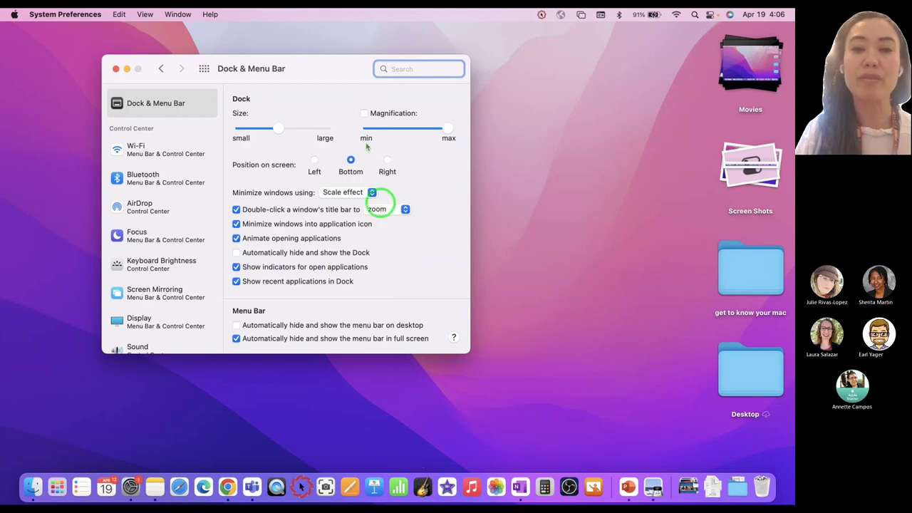
click(364, 114)
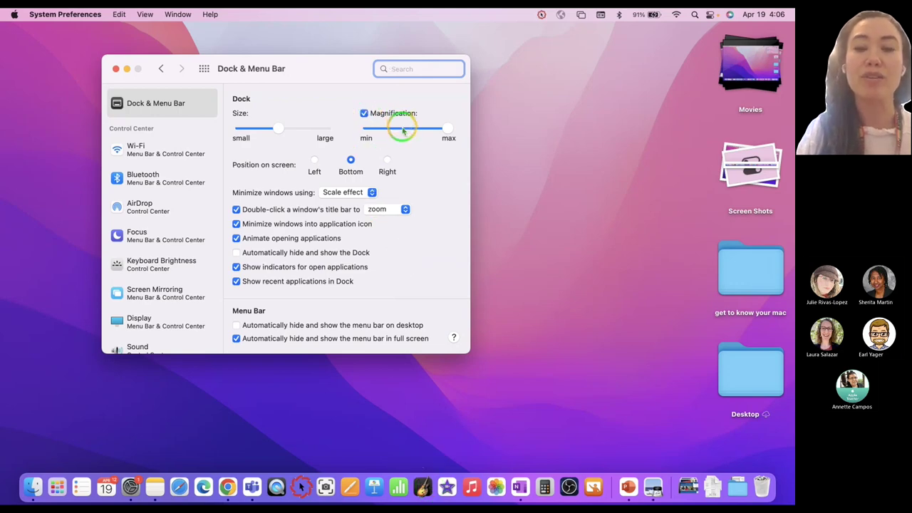
click(401, 128)
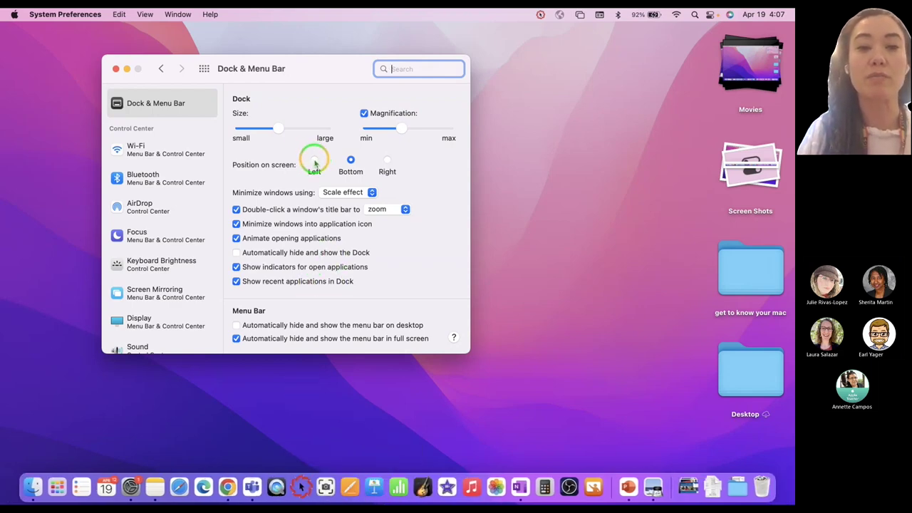
Try the Left and Right screen positions for the Dock, and return it to Bottom
click(314, 161)
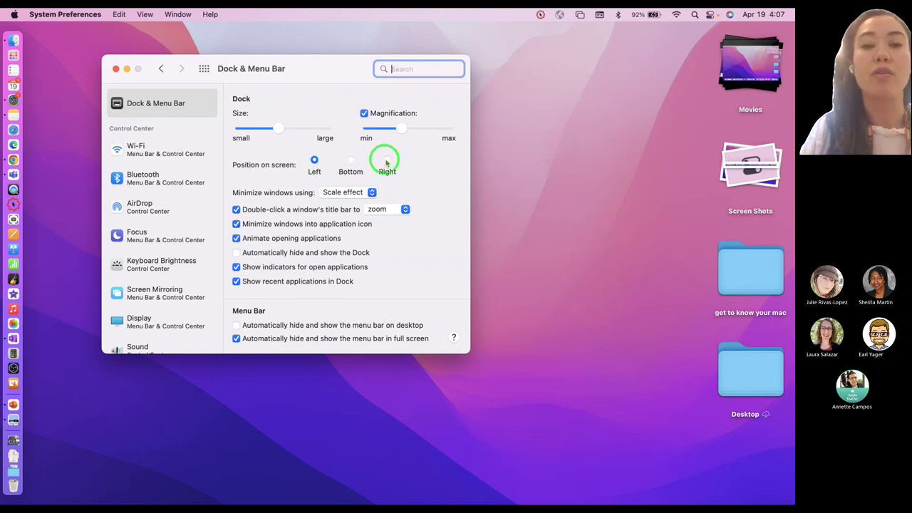
click(386, 160)
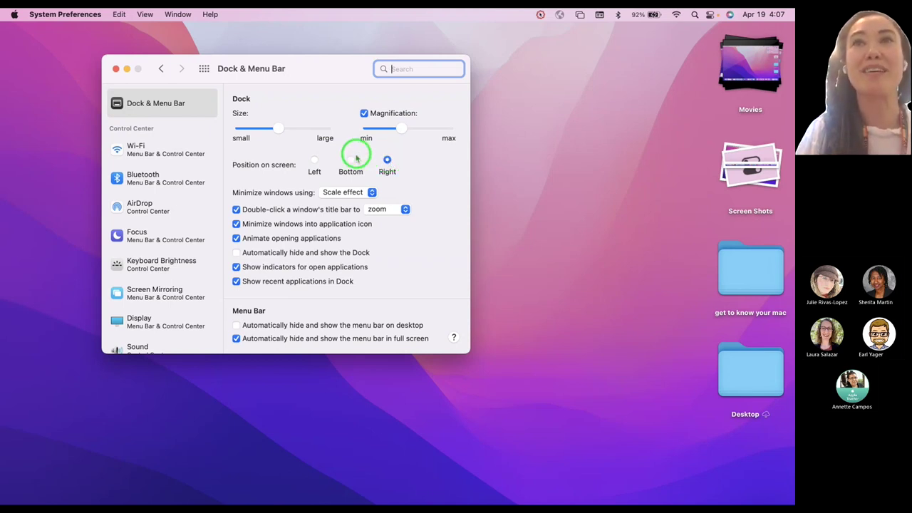
click(351, 160)
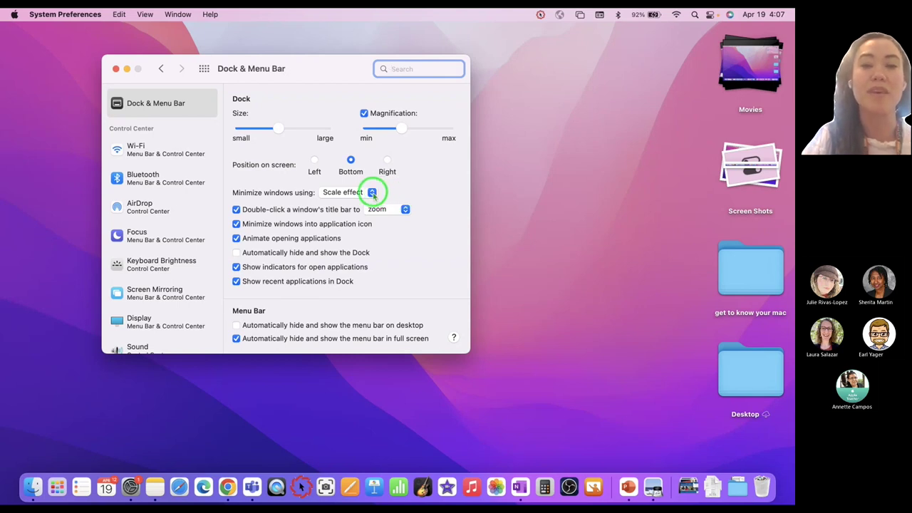
Set windows to minimize using the Genie effect
click(372, 193)
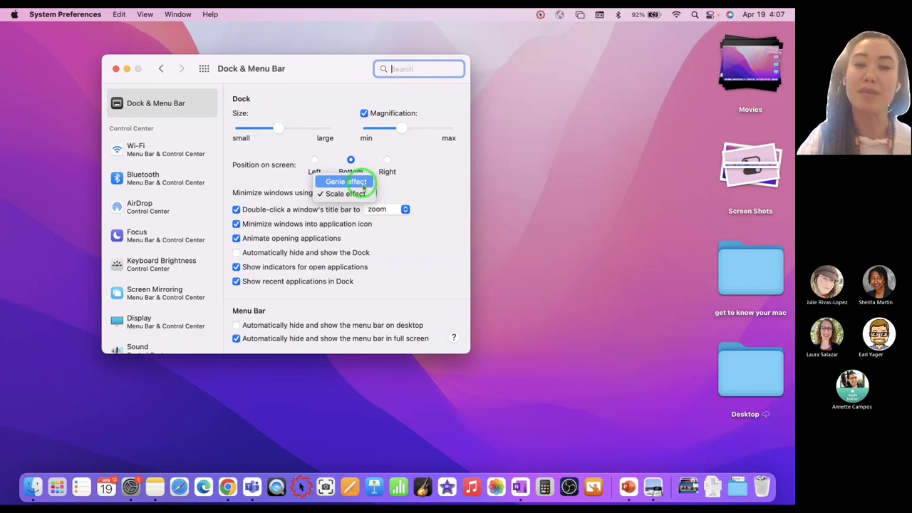
click(347, 183)
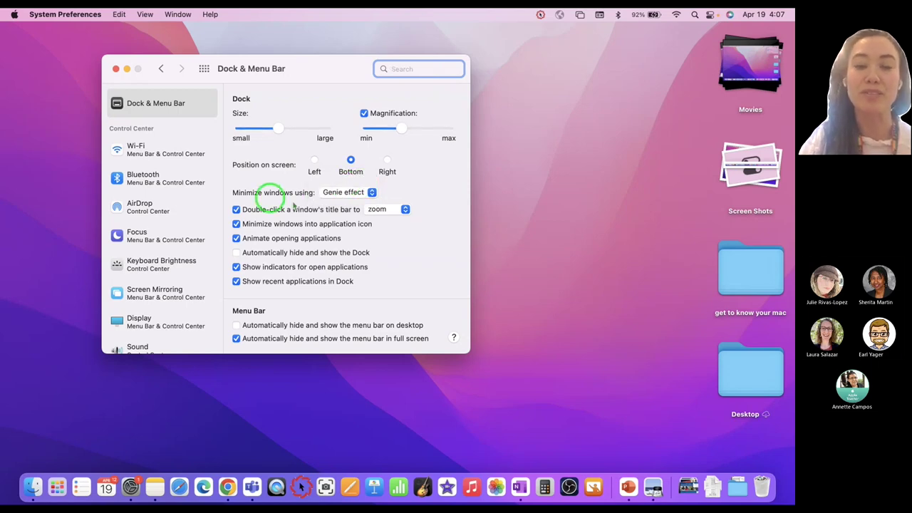
Restore and minimize the PowerPoint window to preview the Genie effect, and try the title-bar double-click option, leaving it enabled
click(628, 489)
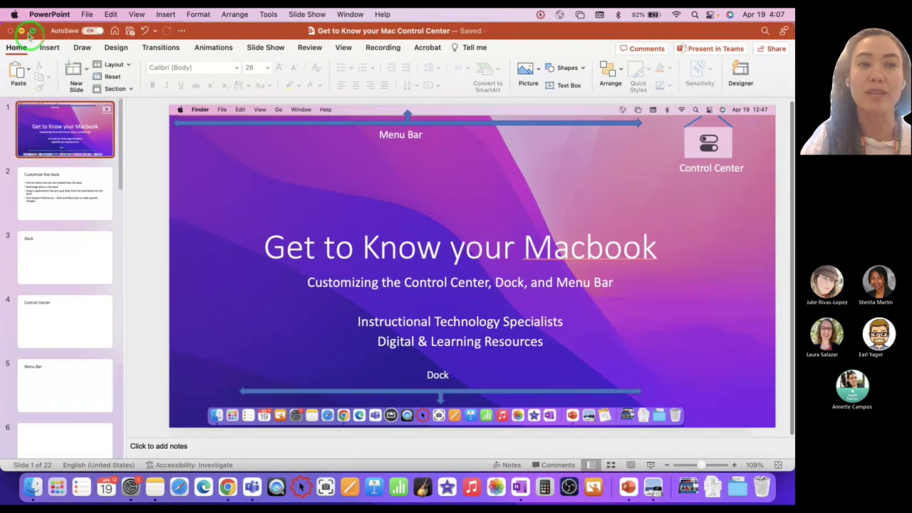
click(22, 31)
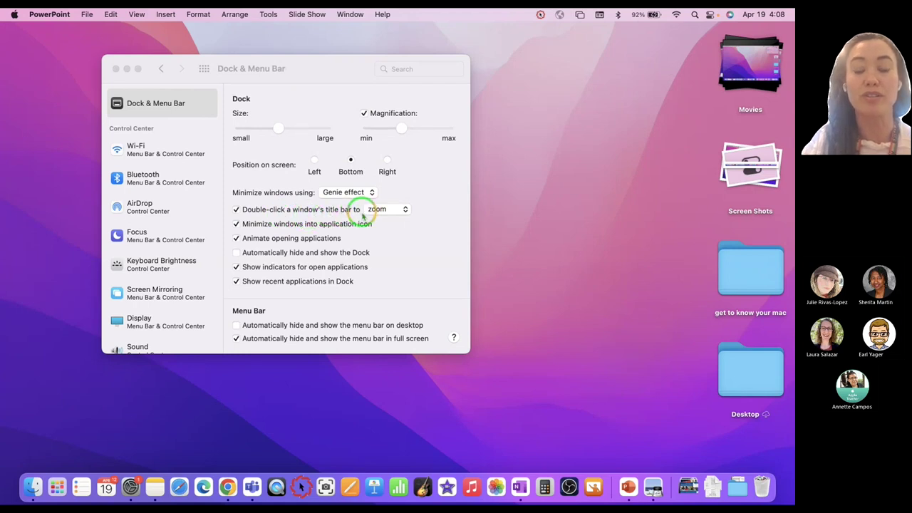
click(231, 208)
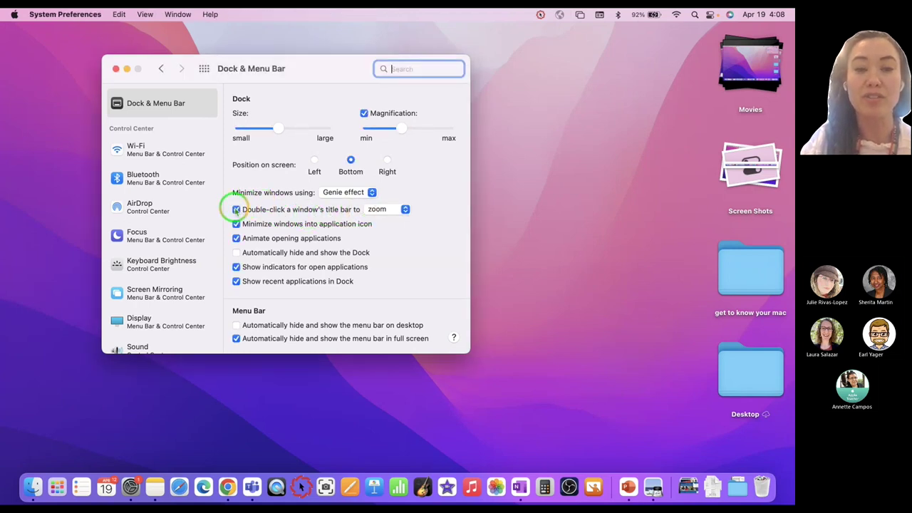
click(235, 209)
click(236, 209)
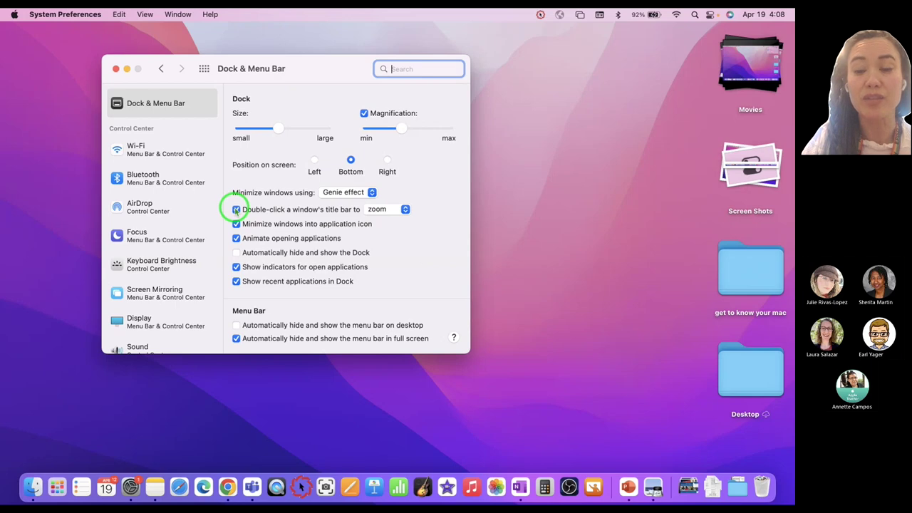
Open the OneNote and Chrome windows and arrange them side by side, with OneNote on the left half of the desktop
click(518, 485)
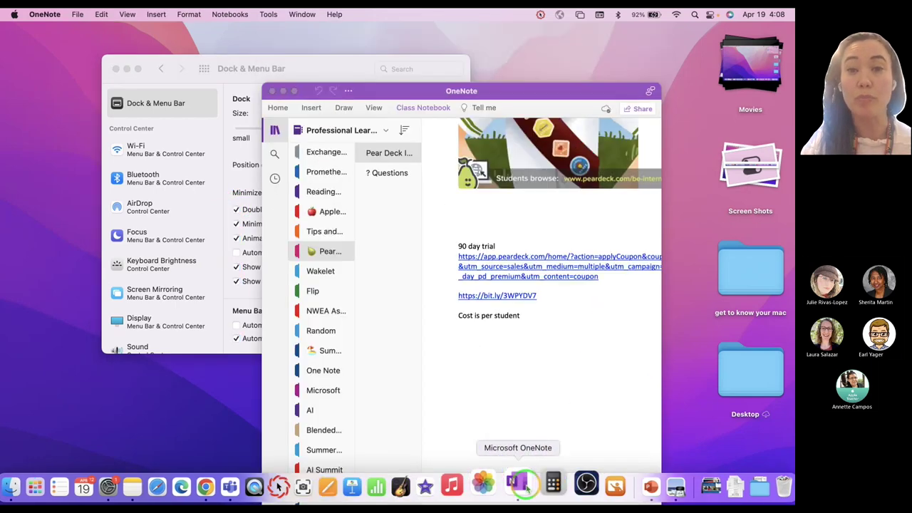
click(555, 92)
drag(555, 93, 555, 33)
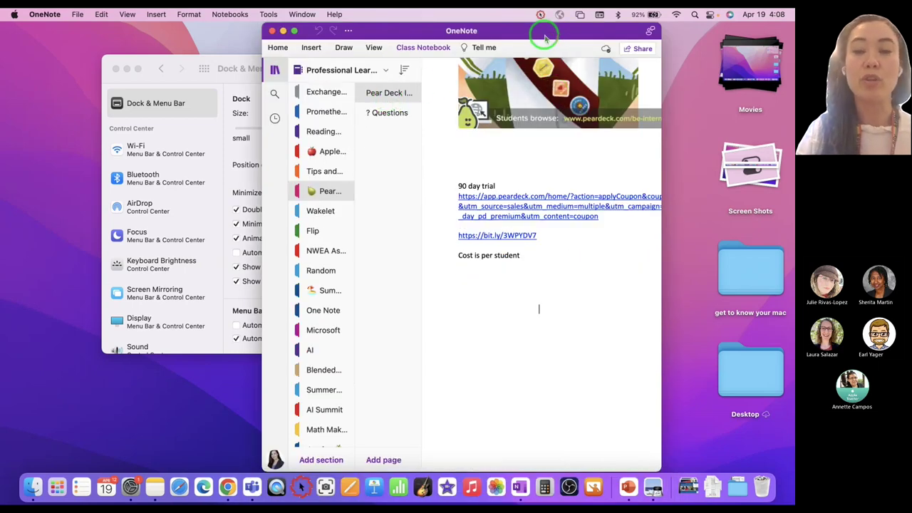
drag(545, 37, 285, 26)
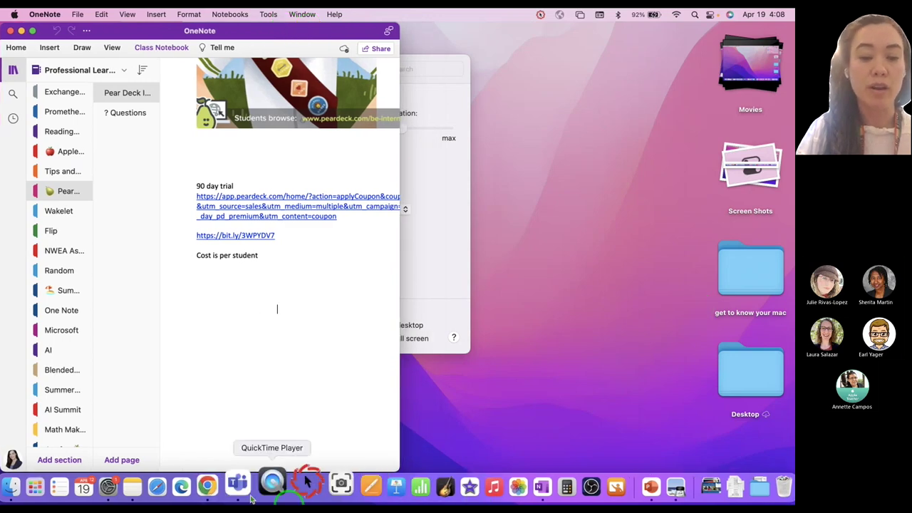
click(226, 485)
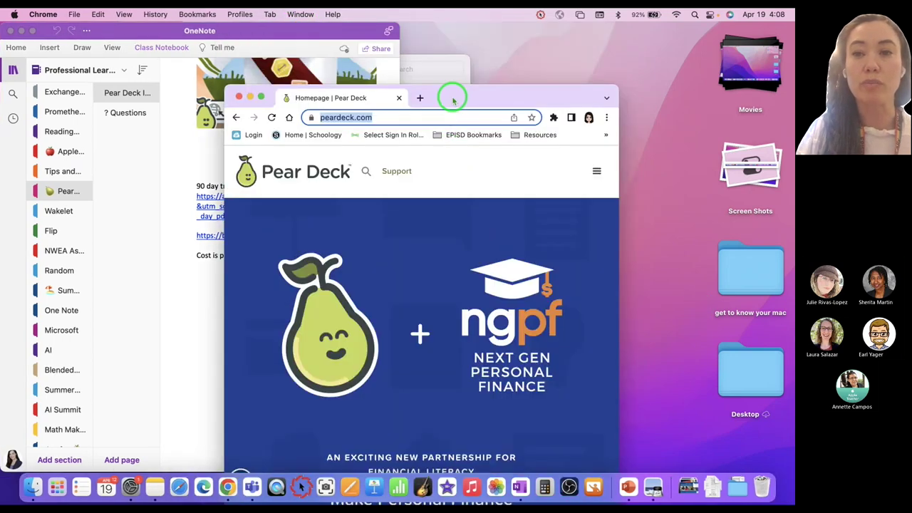
drag(452, 95, 630, 30)
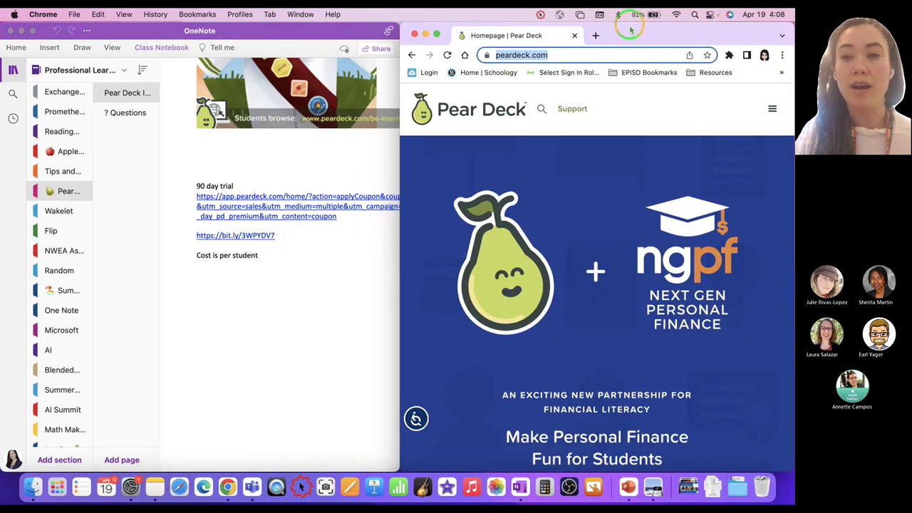
Zoom the OneNote and Chrome windows to full size and back using their title bars, and minimize both windows
double_click(296, 31)
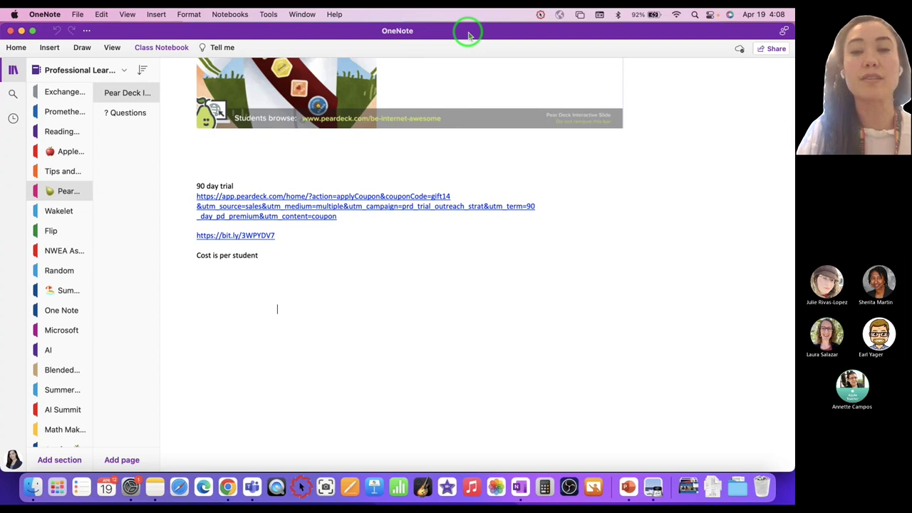
double_click(468, 31)
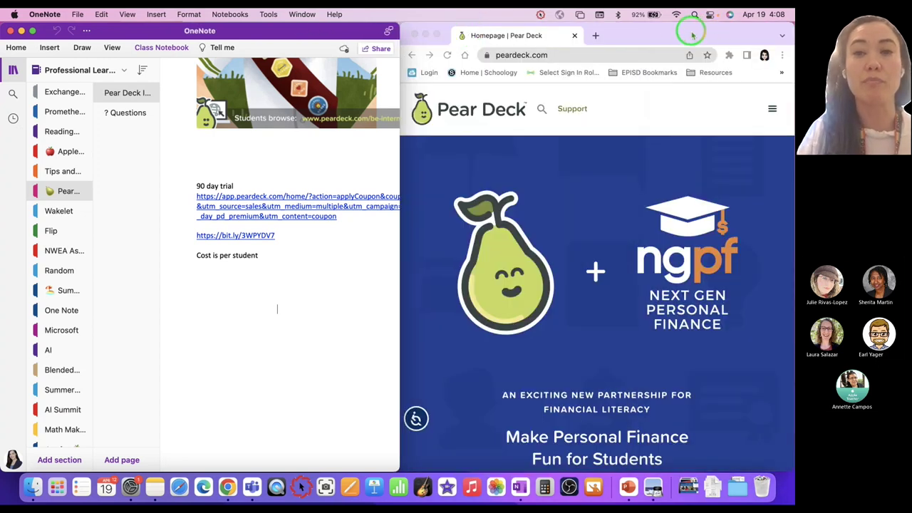
double_click(691, 34)
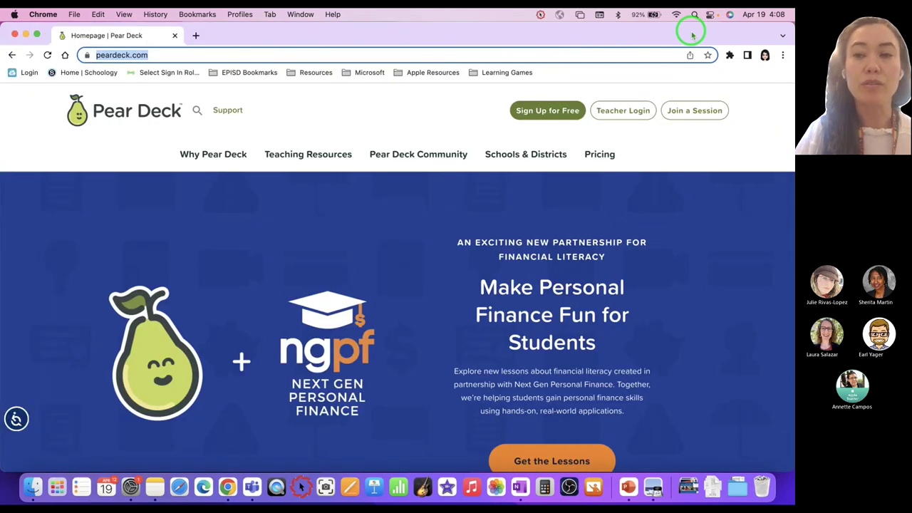
double_click(692, 34)
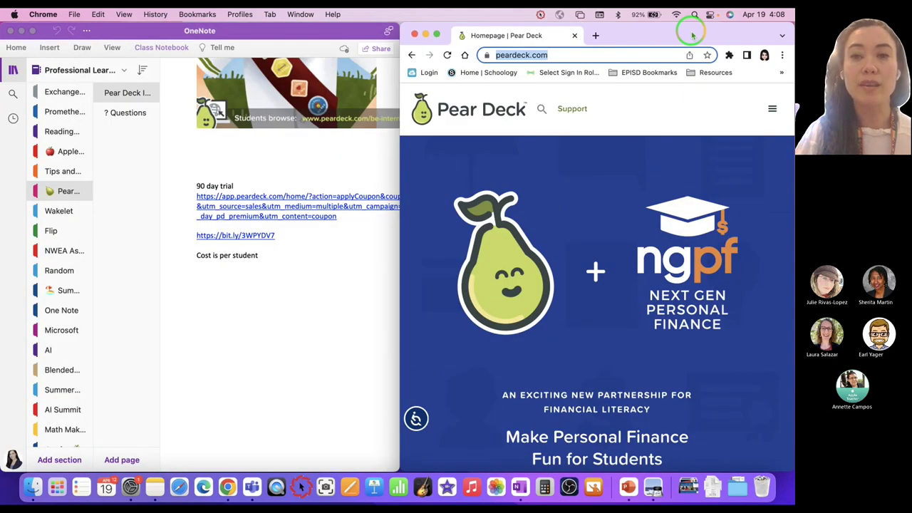
click(426, 35)
click(19, 31)
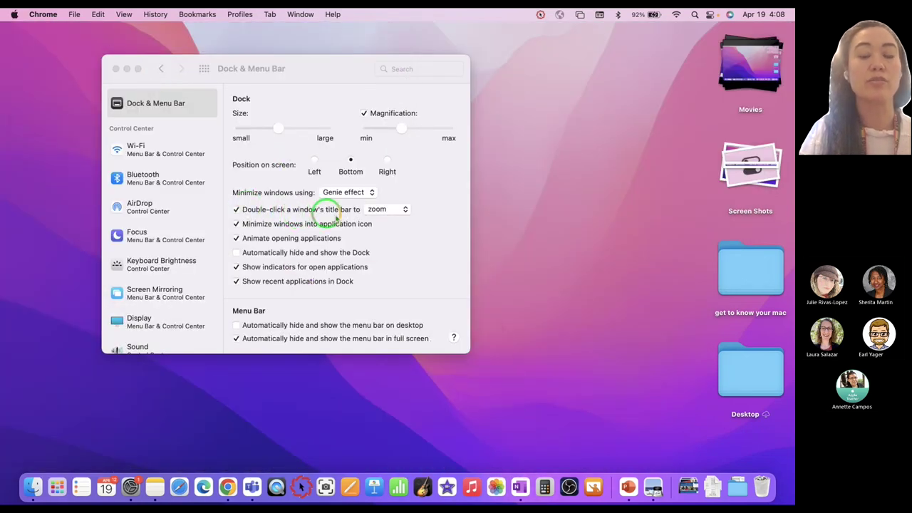
Review the available actions for double-clicking a window's title bar, leaving zoom selected
click(405, 212)
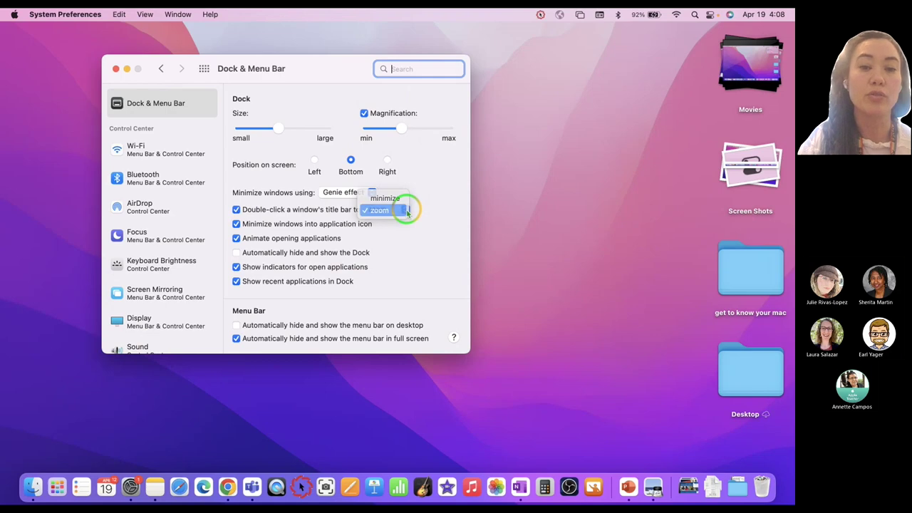
click(406, 212)
click(406, 211)
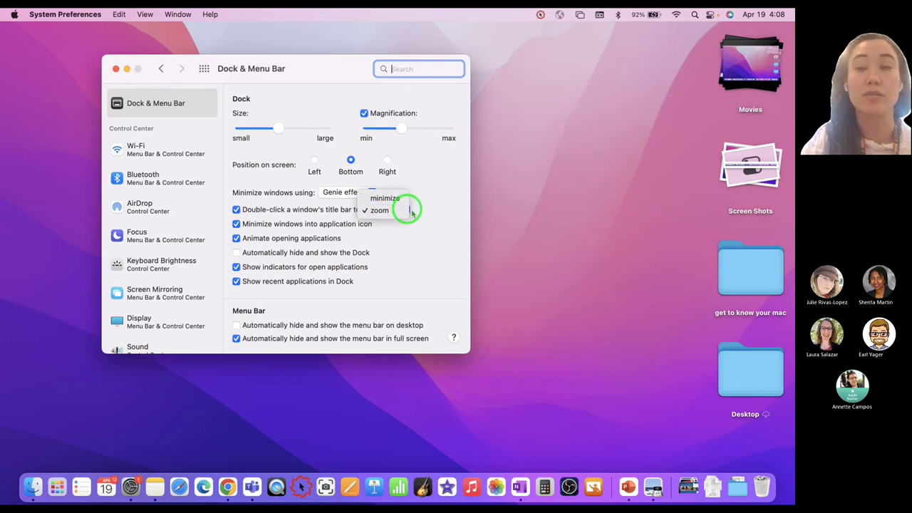
click(430, 209)
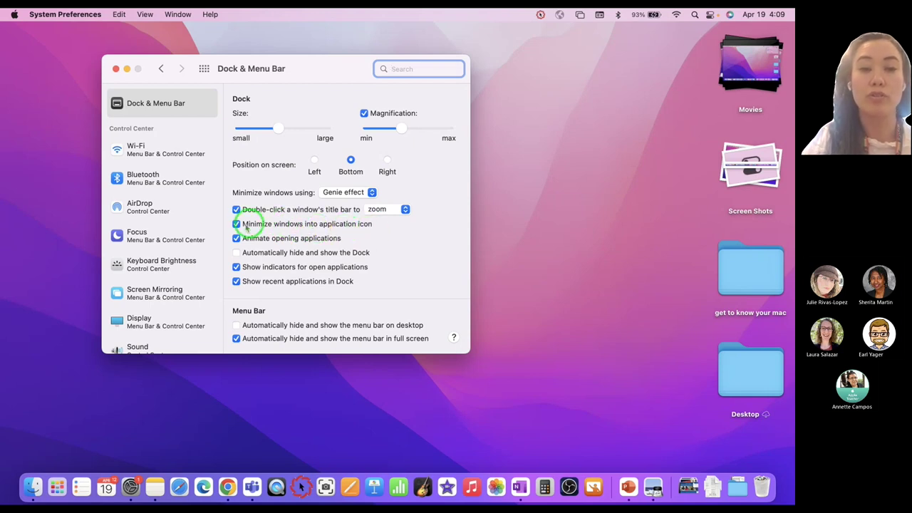
Turn off minimizing windows into the application icon, restoring and minimizing the PowerPoint window before and after to compare
click(628, 484)
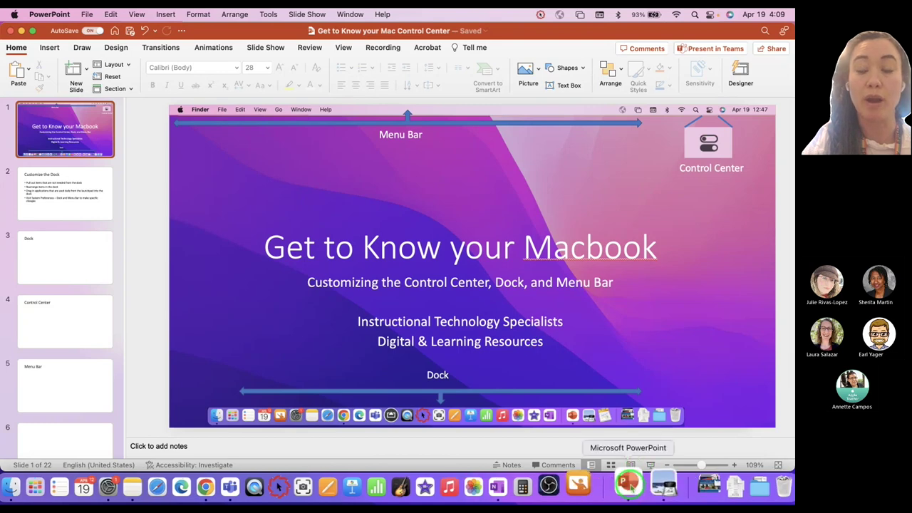
click(22, 31)
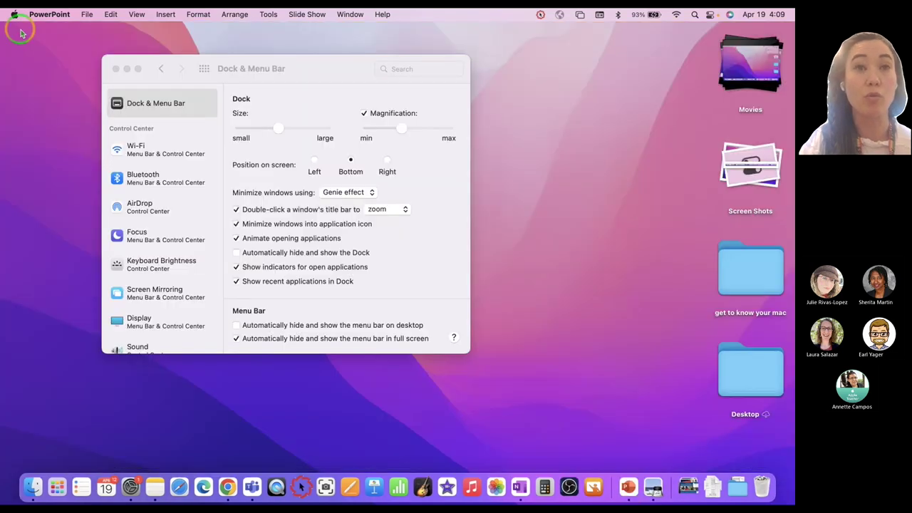
click(237, 225)
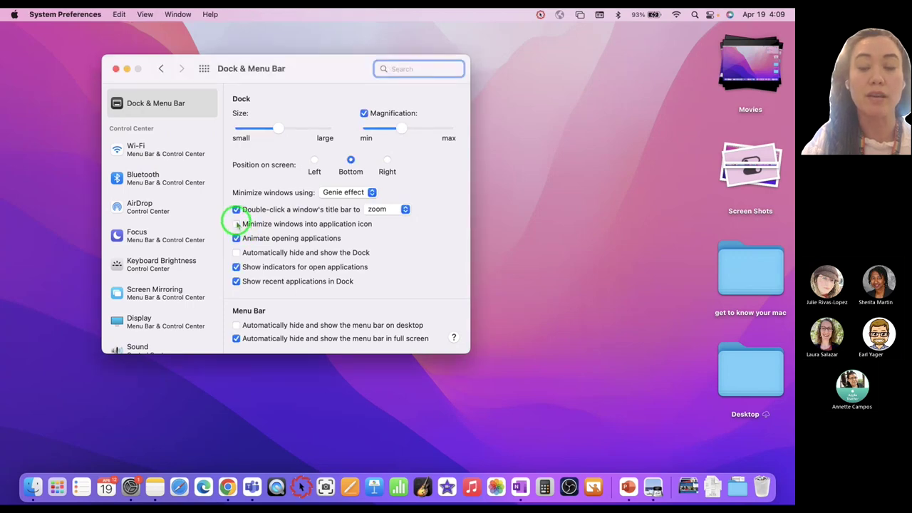
click(237, 225)
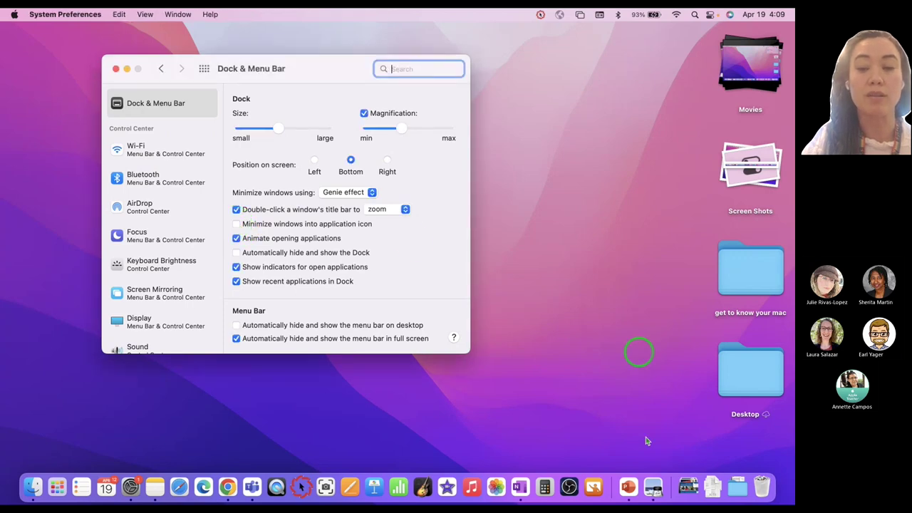
click(627, 486)
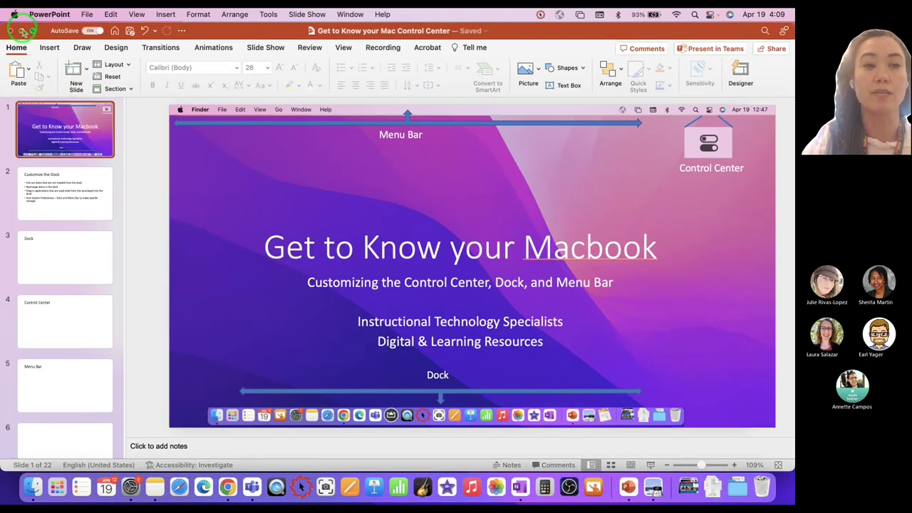
click(23, 31)
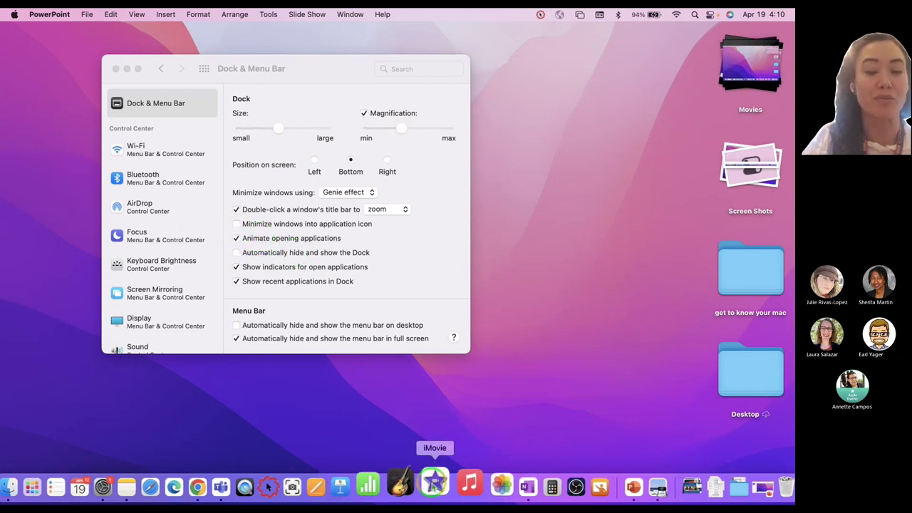
Launch iMovie from the Dock to watch the opening animation, and close it to return to the Dock settings
click(436, 461)
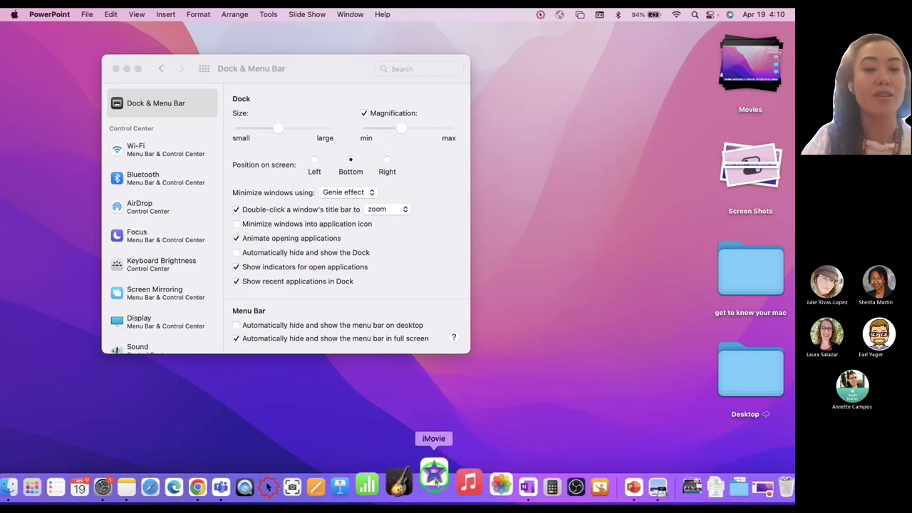
click(435, 474)
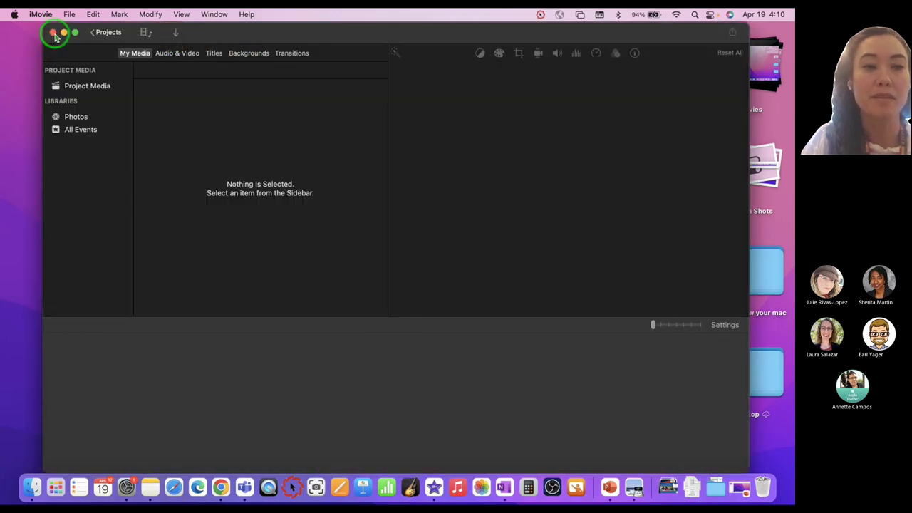
click(53, 33)
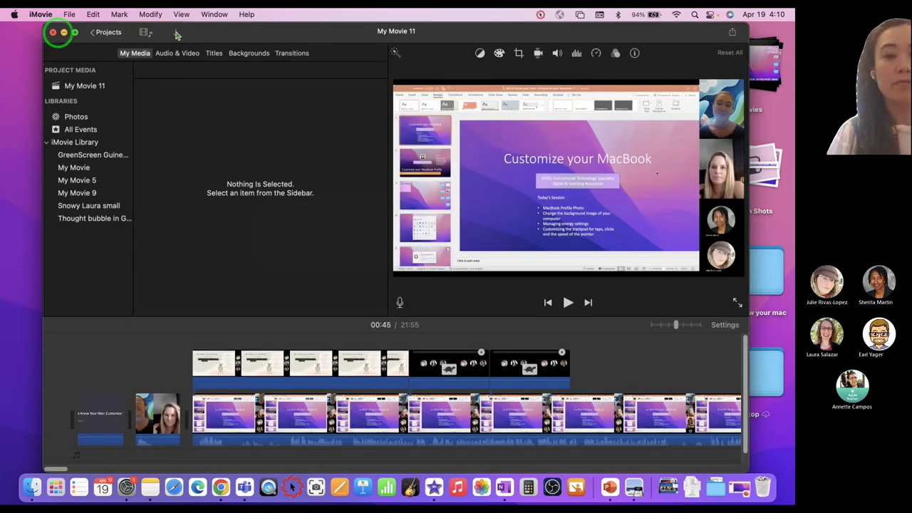
drag(230, 37, 244, 334)
click(66, 329)
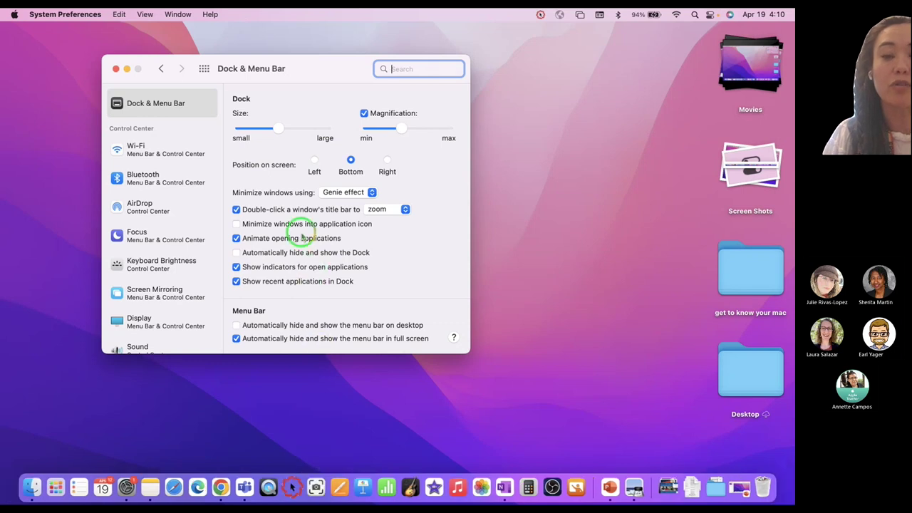
Enable automatically hiding and showing the Dock, and reveal the hidden Dock to check the open-application indicator under Microsoft Teams
click(236, 252)
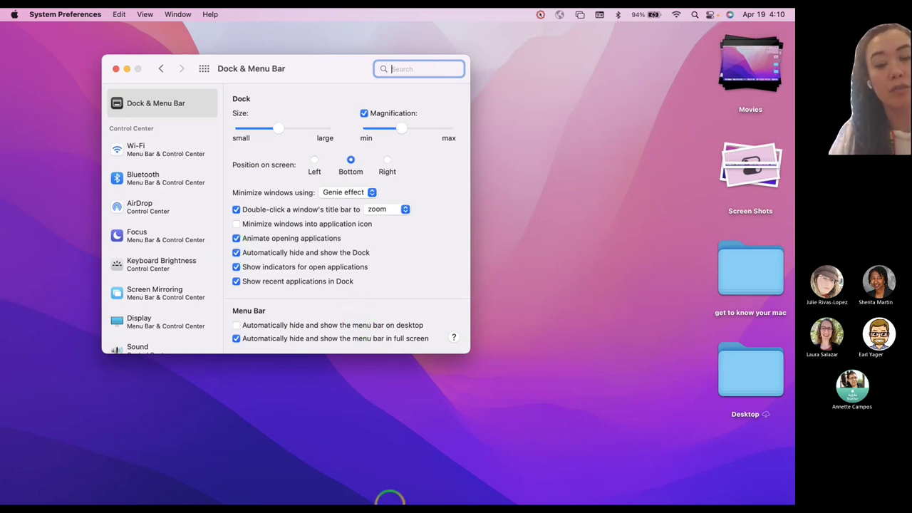
mouse_move(385, 501)
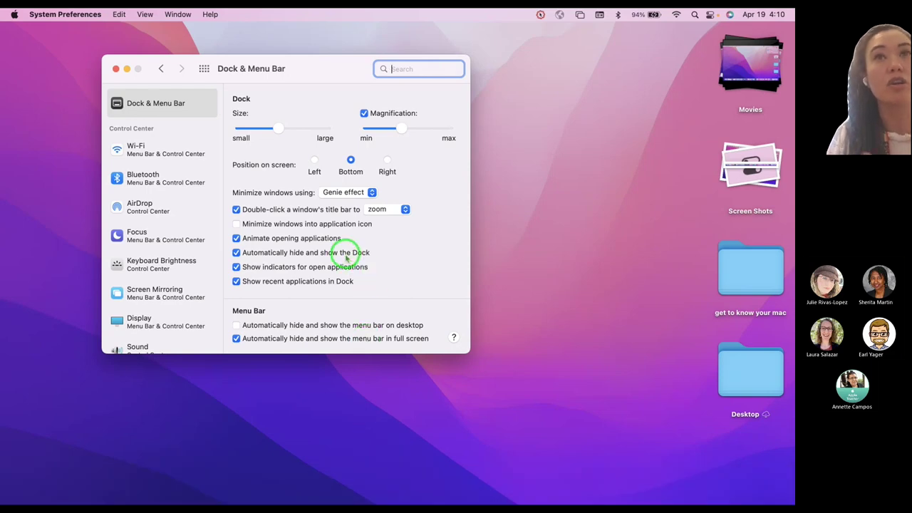
mouse_move(433, 501)
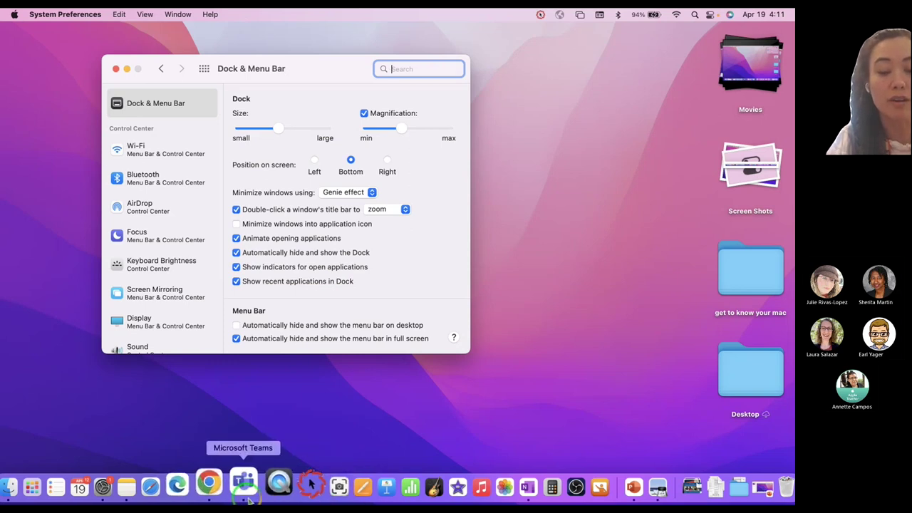
click(248, 499)
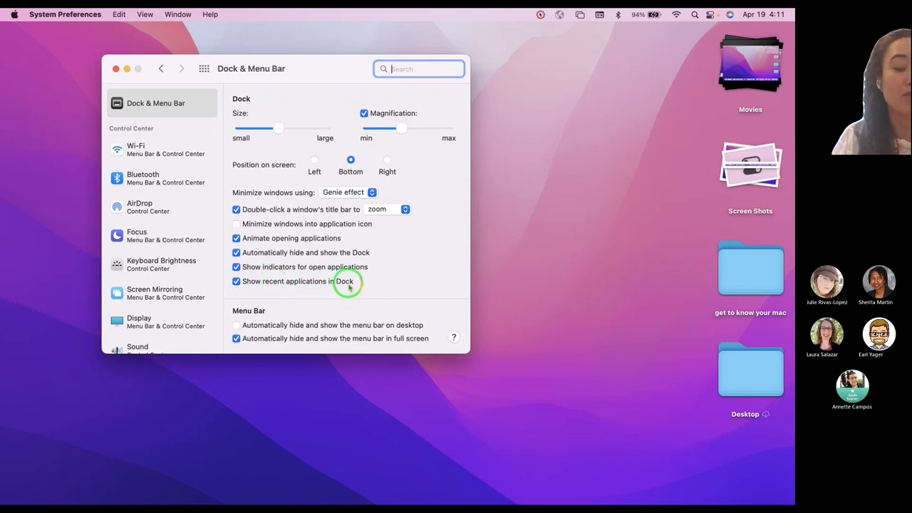
Turn off showing recent applications in the Dock, and close System Preferences
mouse_move(278, 497)
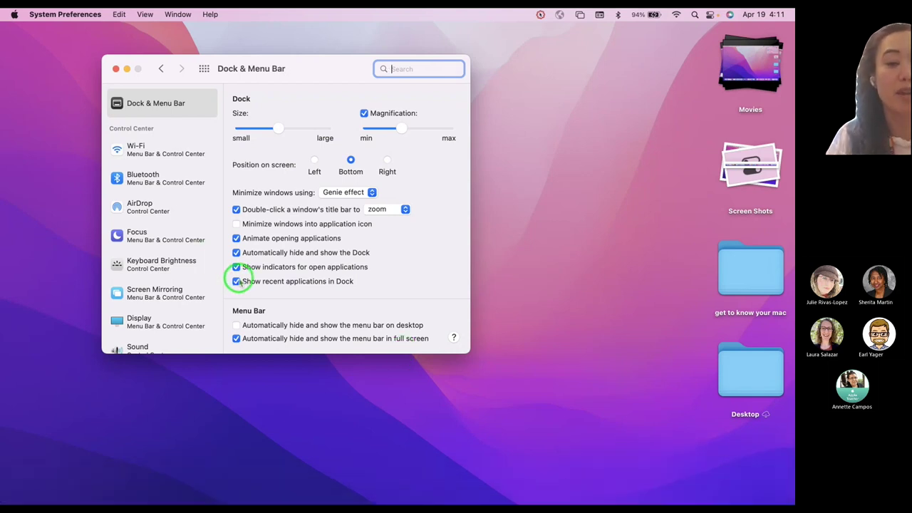
click(237, 282)
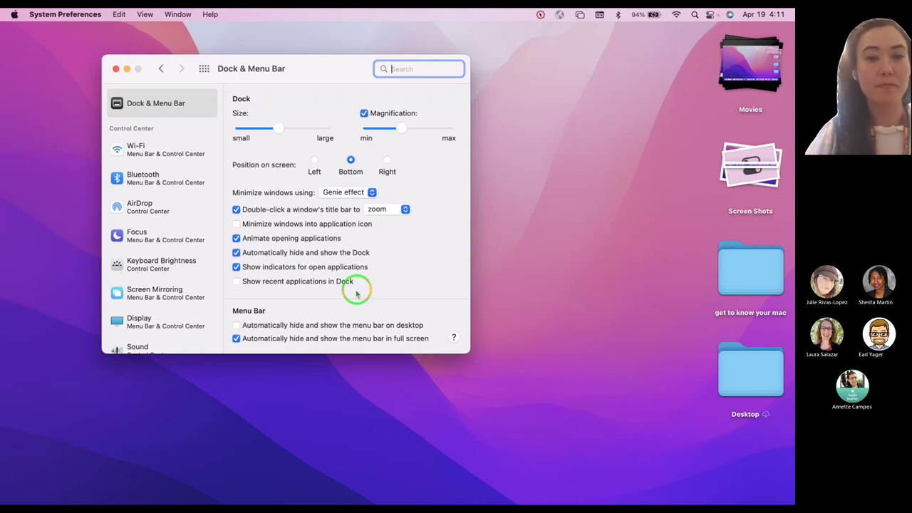
click(203, 68)
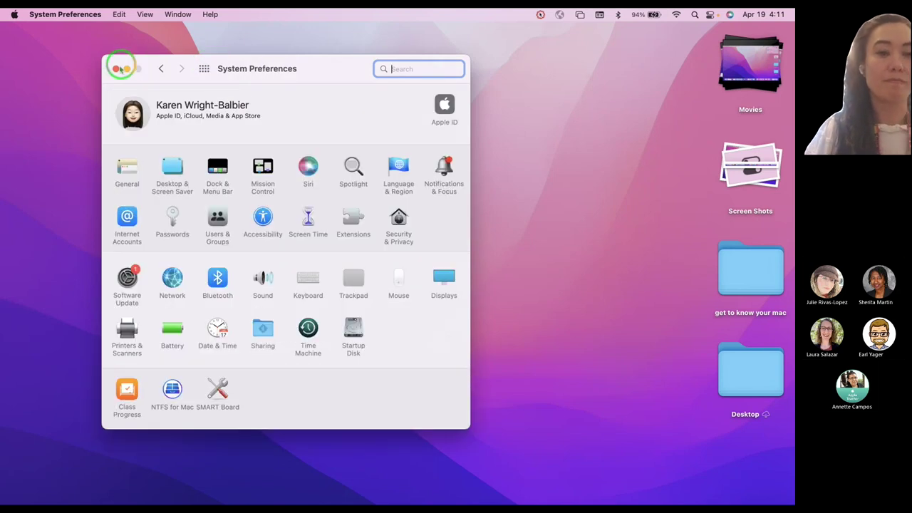
click(116, 70)
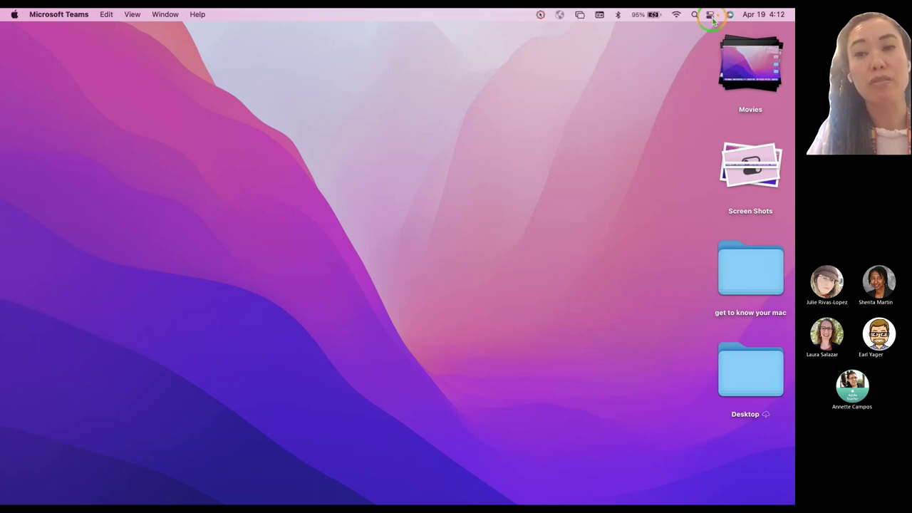
Open Control Center and look at its Wi-Fi network options and its AirDrop receiving options
click(713, 19)
click(712, 19)
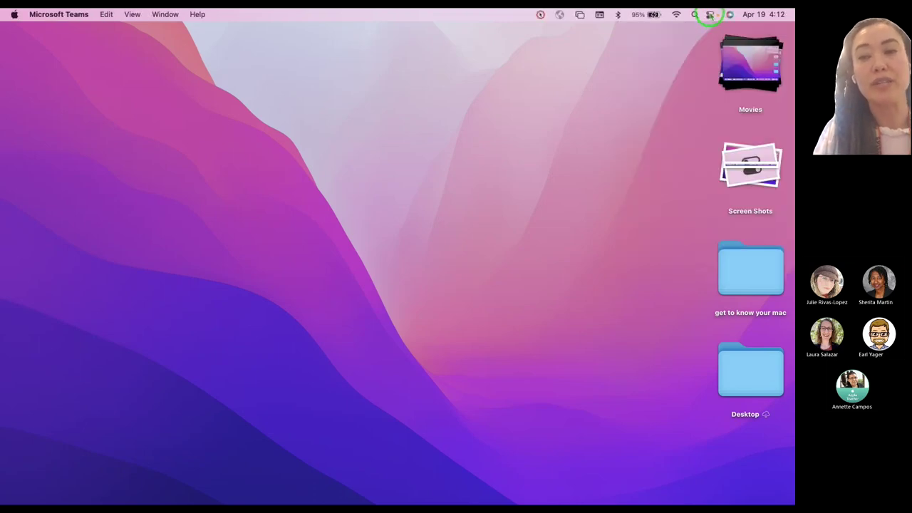
click(710, 16)
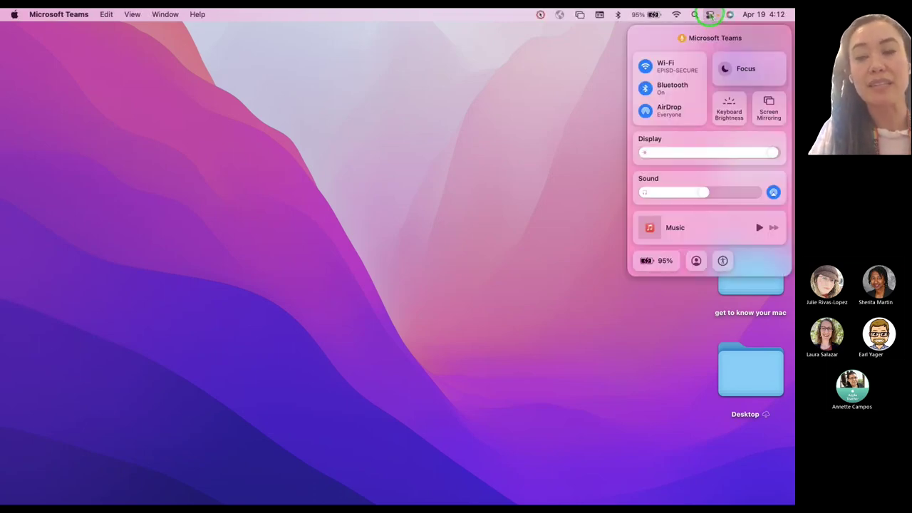
click(702, 71)
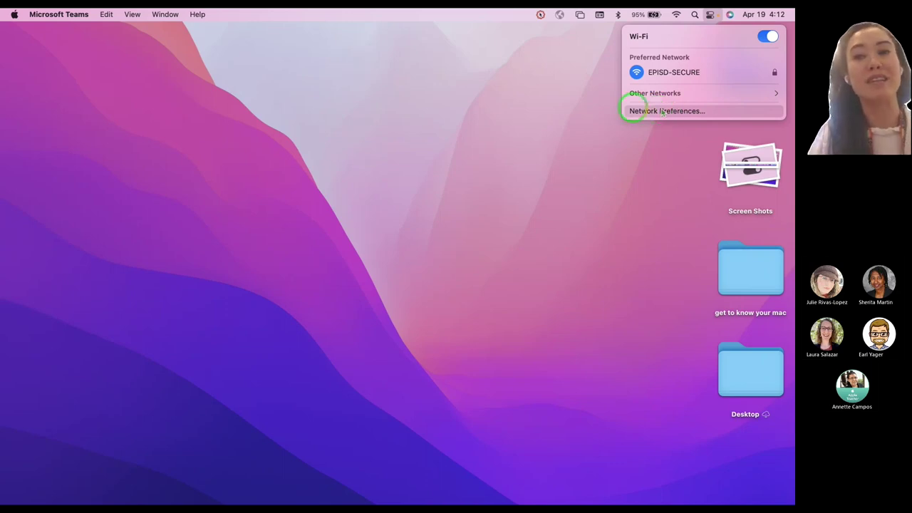
click(710, 14)
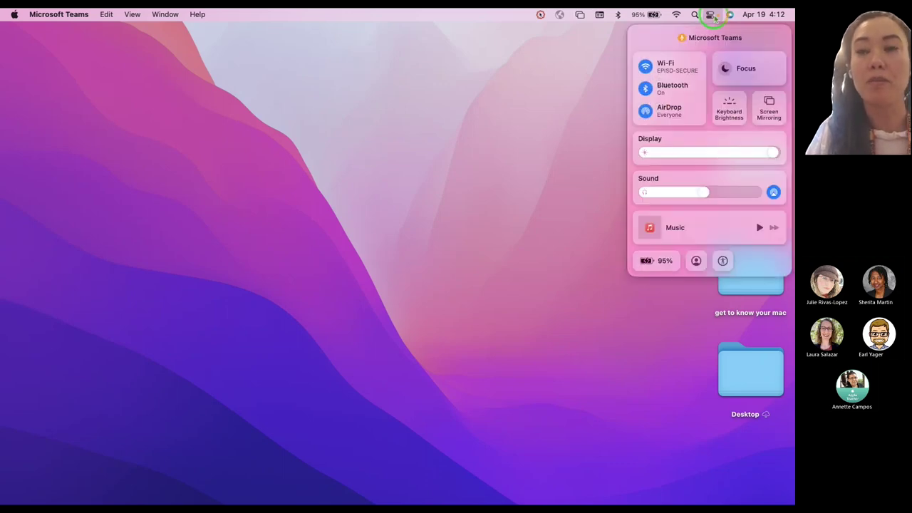
click(701, 116)
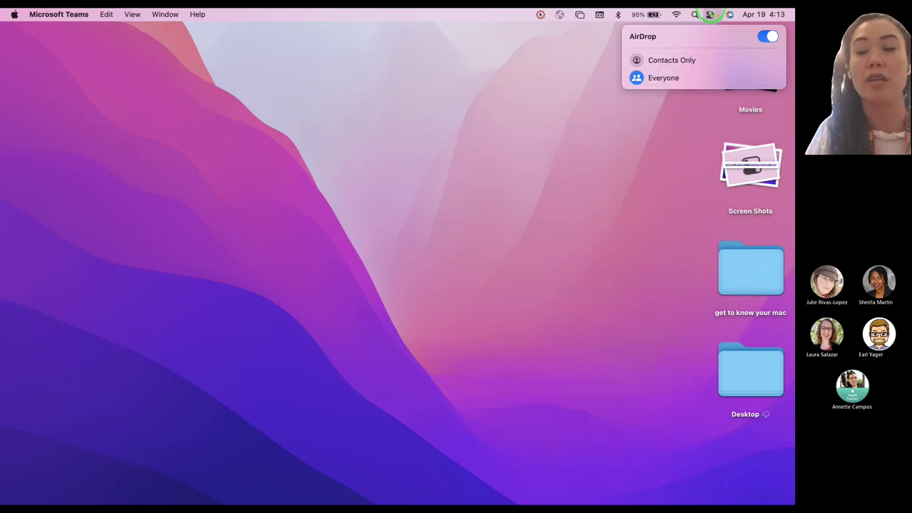
Reopen Control Center, look through the available Screen Mirroring destinations, and close the list
click(710, 14)
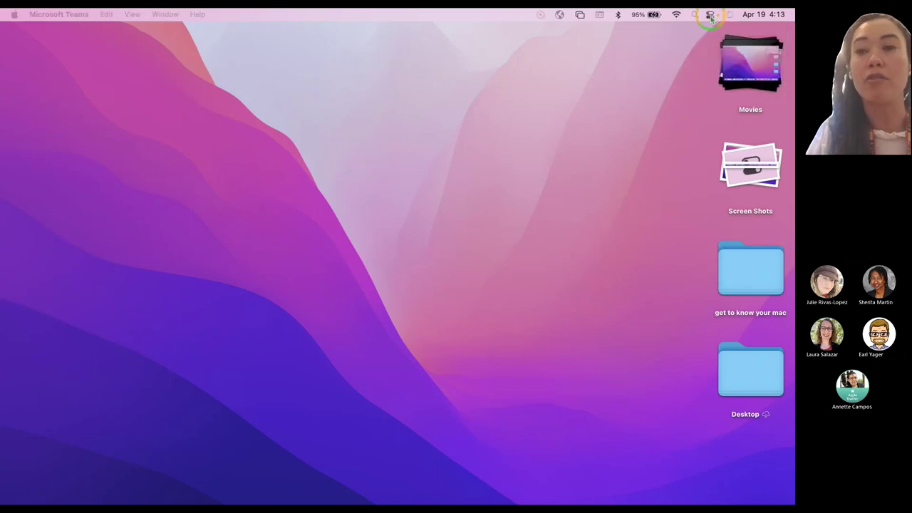
click(710, 15)
click(710, 15)
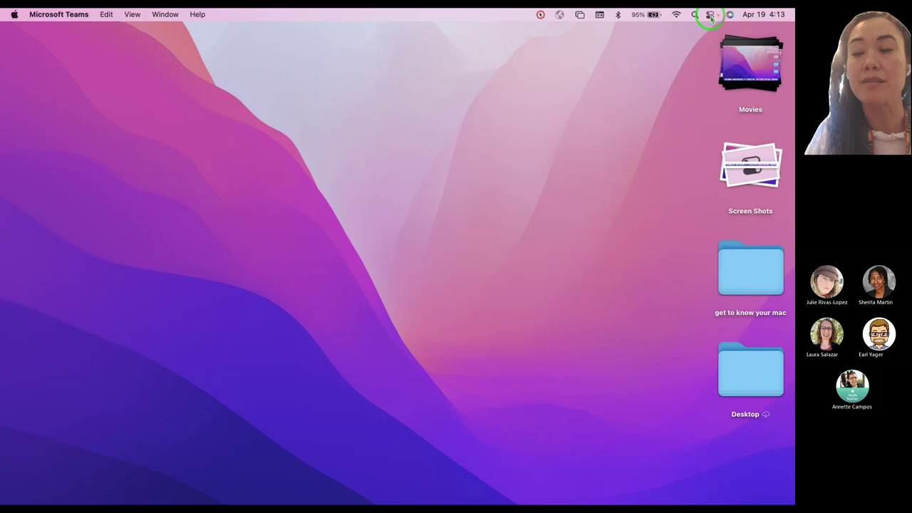
click(710, 14)
click(710, 15)
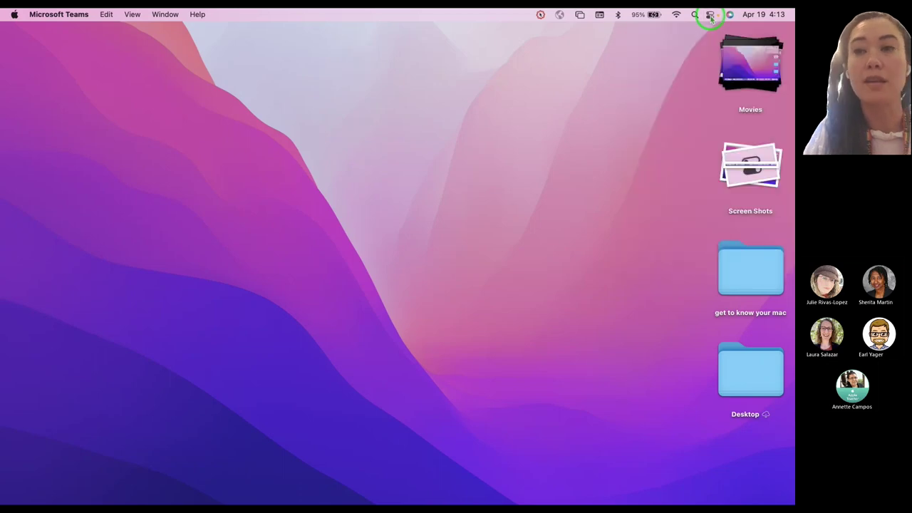
click(710, 15)
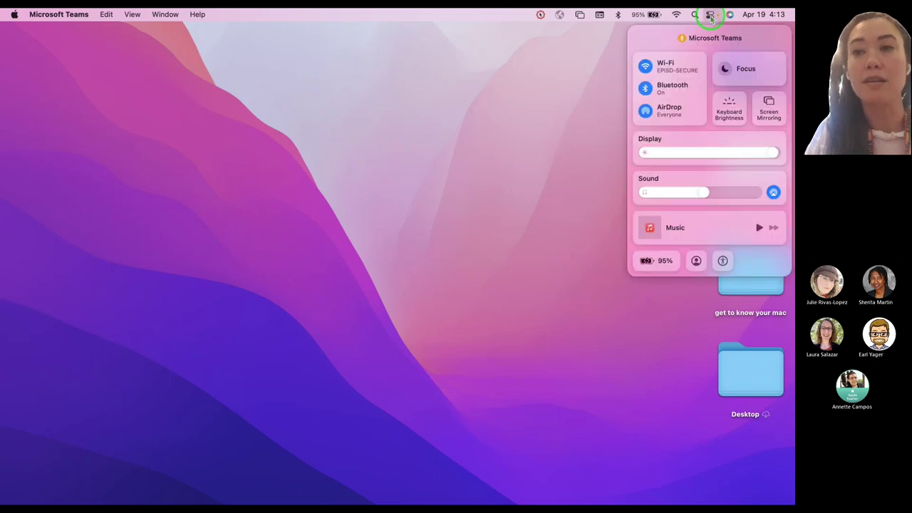
click(770, 110)
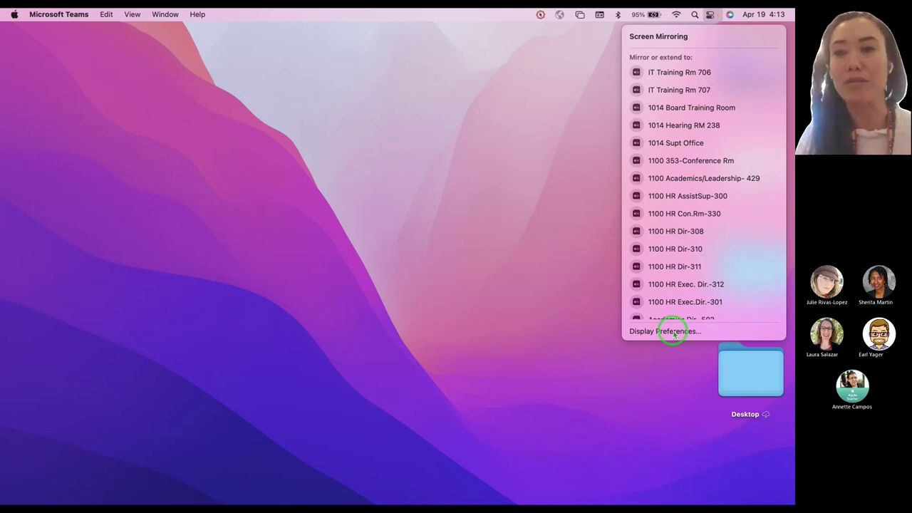
click(560, 99)
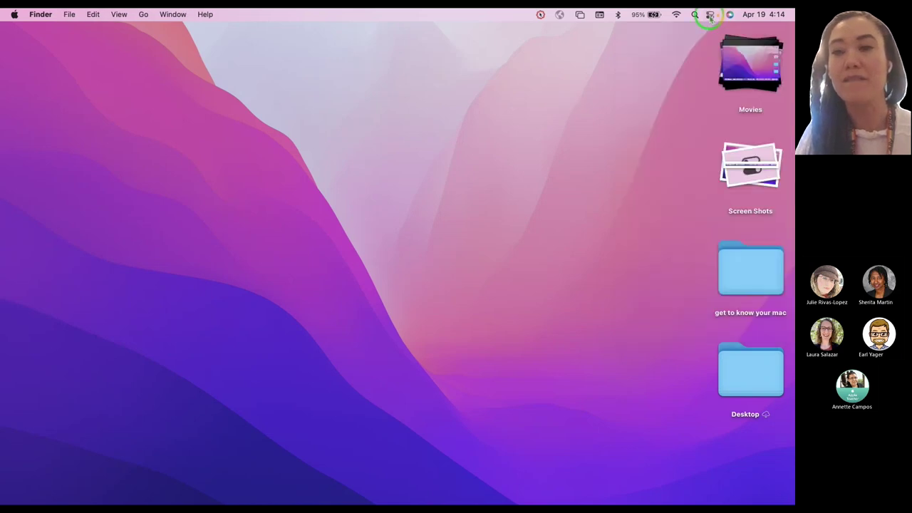
Expand the sound outputs in Control Center and choose the AirPods Pro as the output device
click(710, 15)
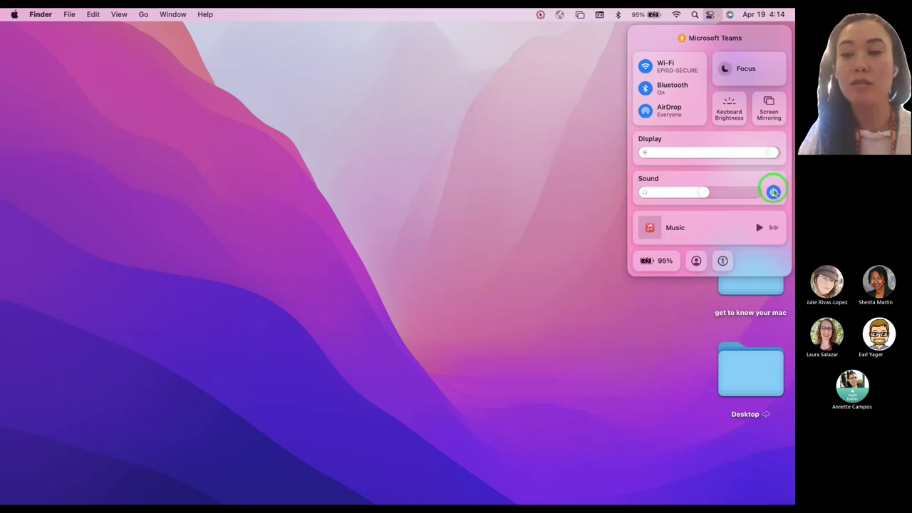
click(773, 192)
click(773, 193)
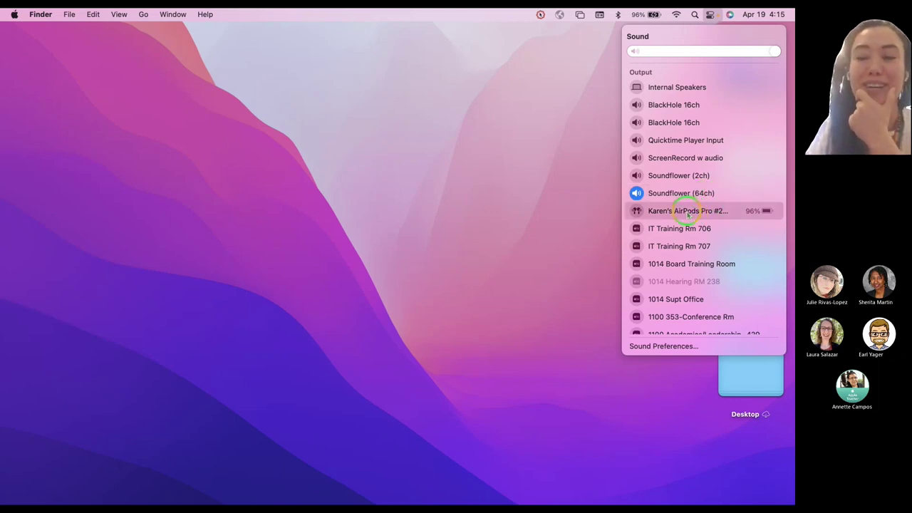
click(687, 213)
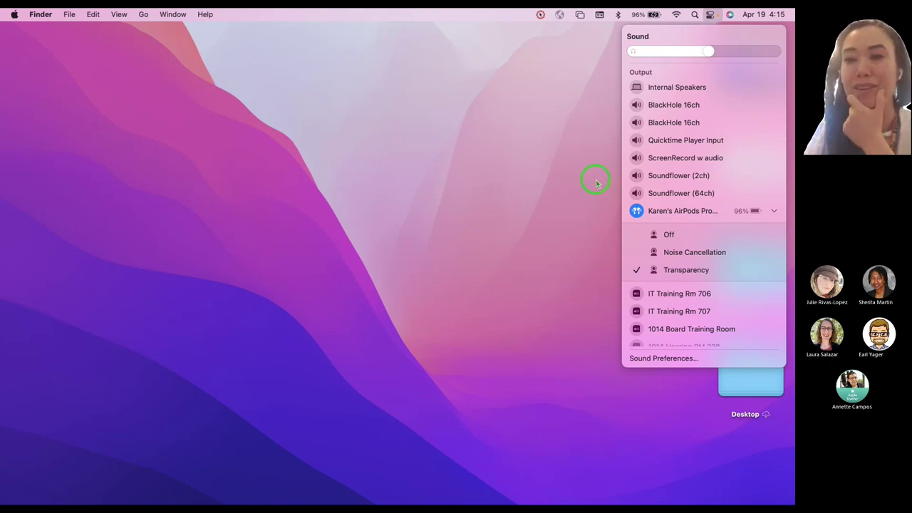
View the Accessibility Shortcuts in Control Center, return to its main view, and close it
click(709, 16)
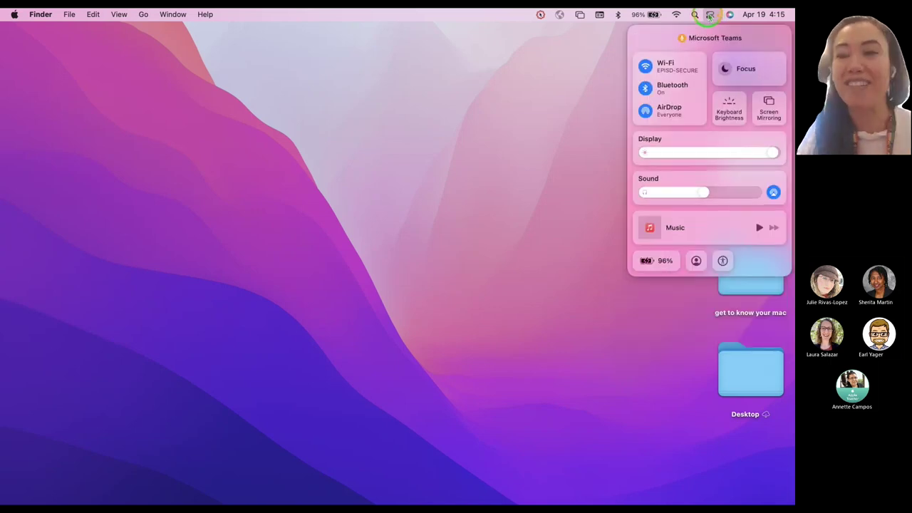
click(723, 261)
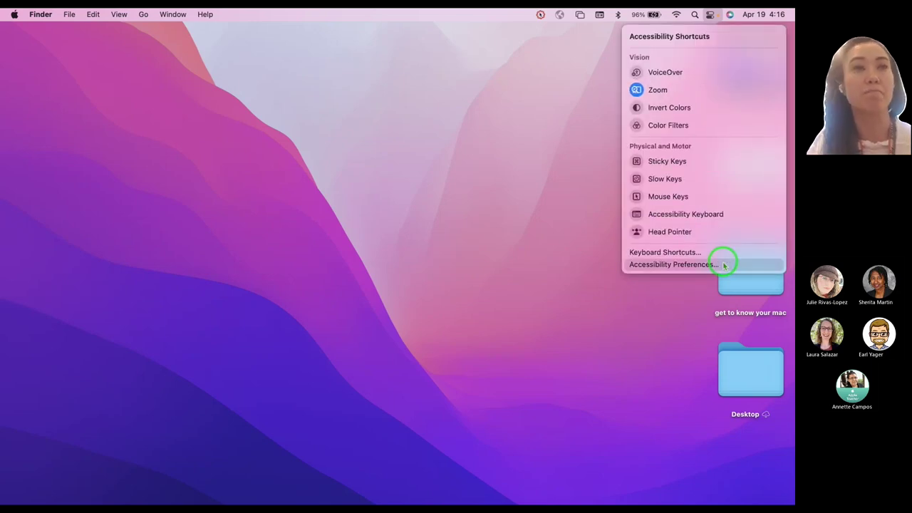
click(709, 15)
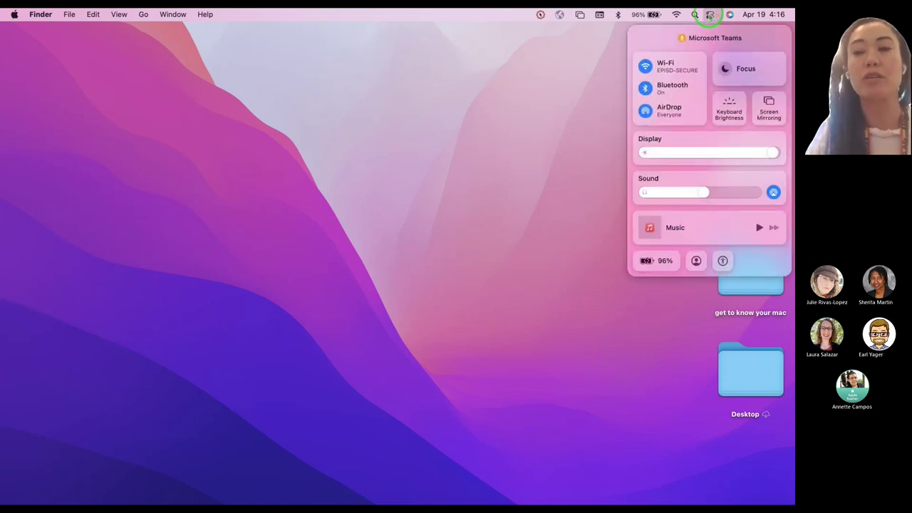
click(561, 77)
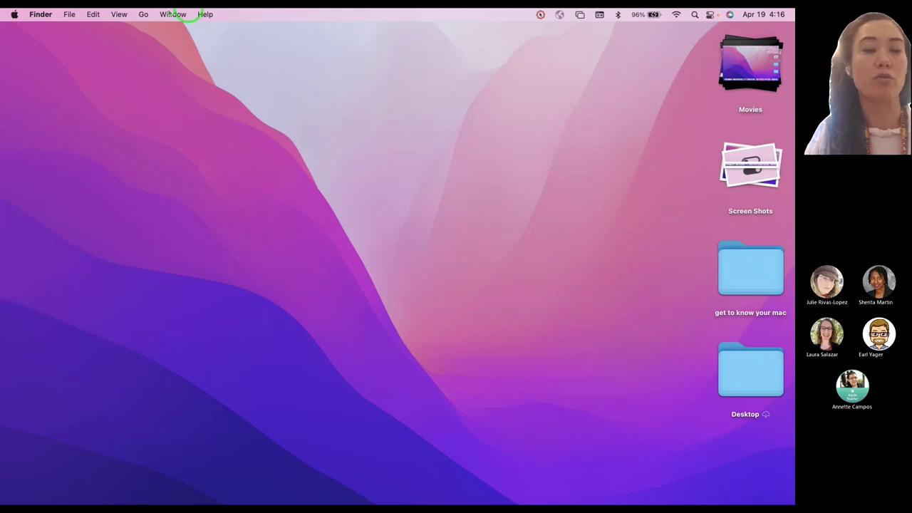
Open the Dock & Menu Bar settings in System Preferences
click(14, 14)
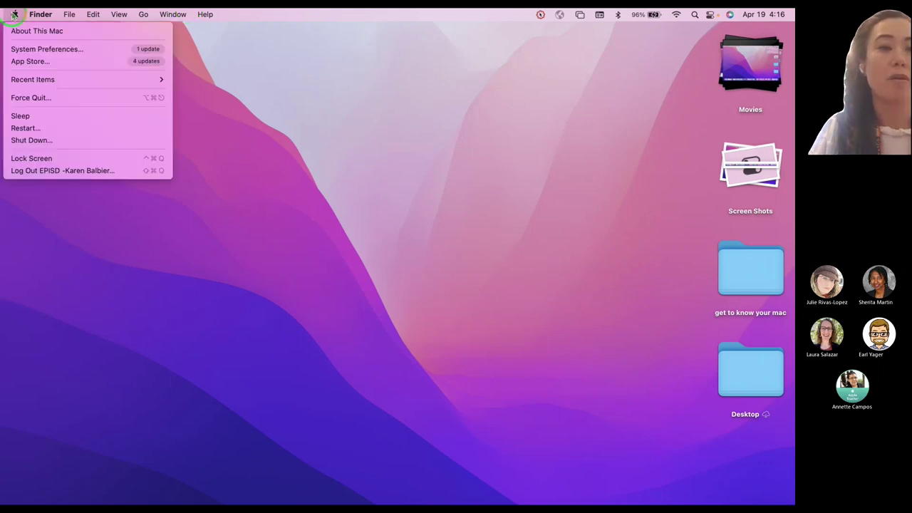
click(23, 49)
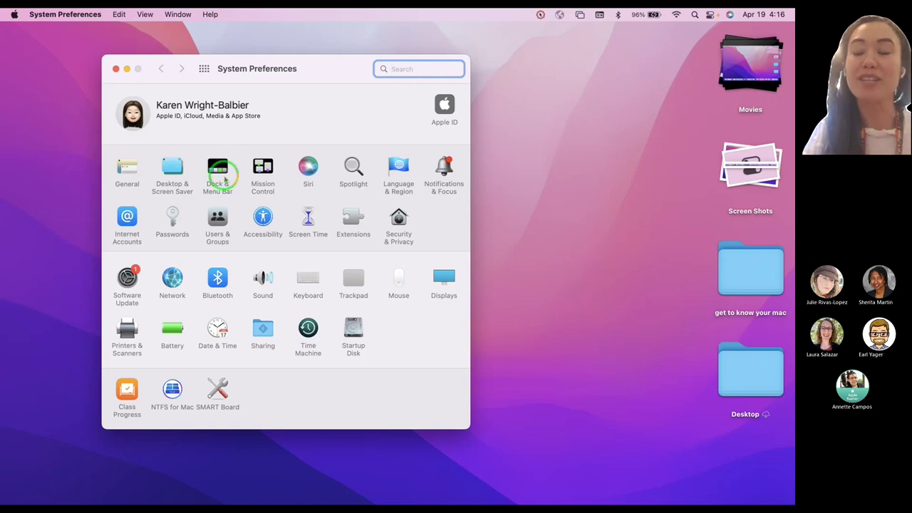
click(403, 11)
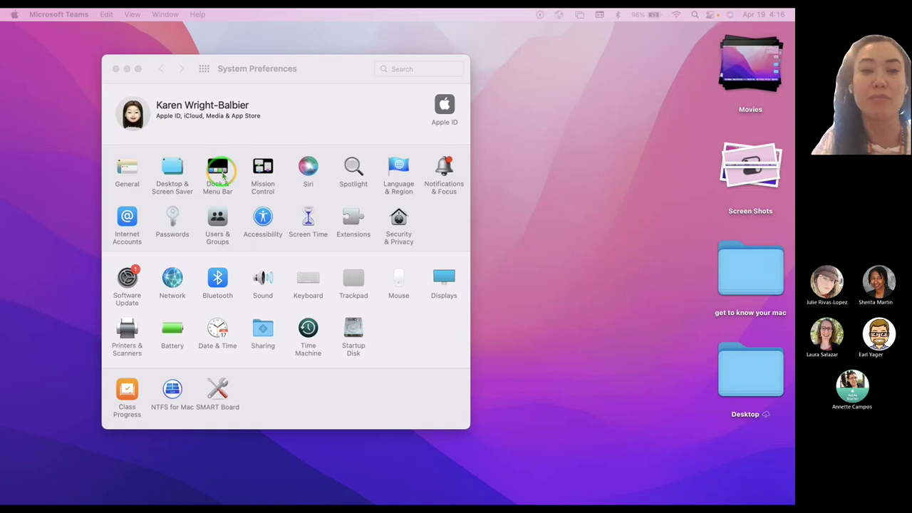
click(223, 175)
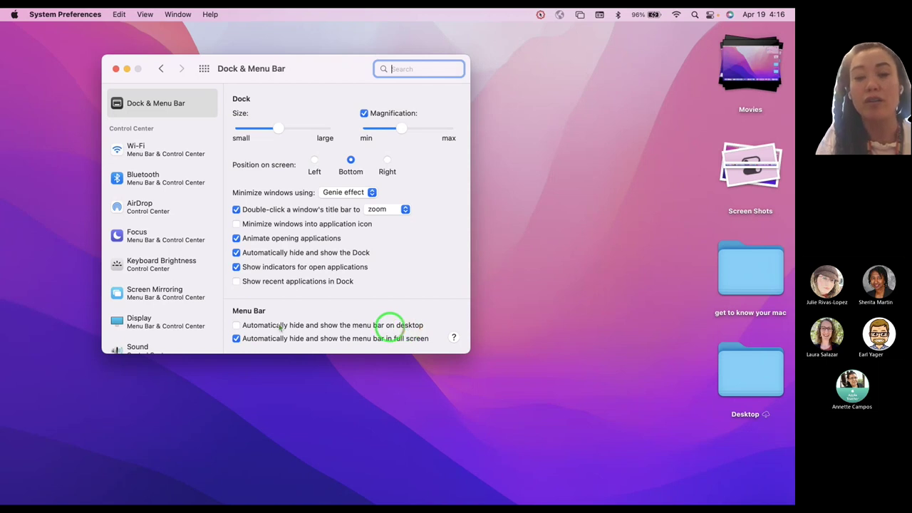
Turn on automatically hiding and showing the menu bar on the desktop, and try revealing the hidden menu bar
click(236, 325)
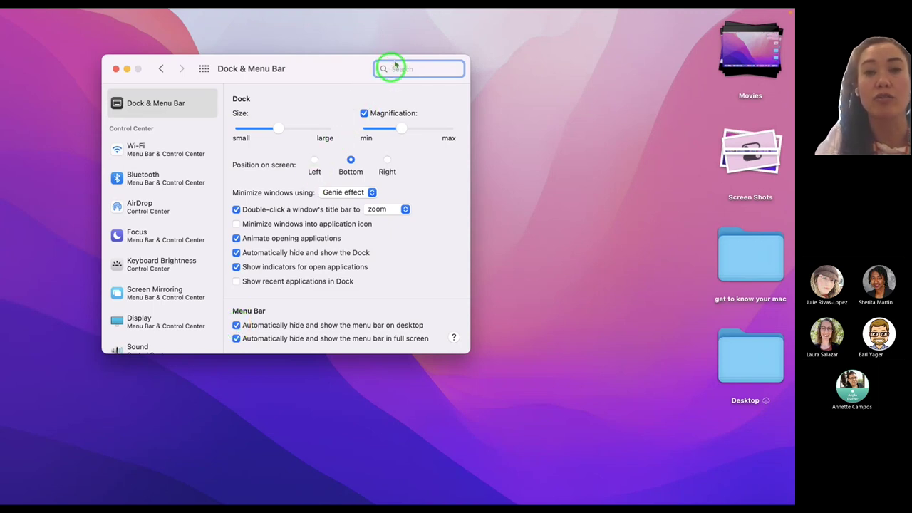
mouse_move(400, 12)
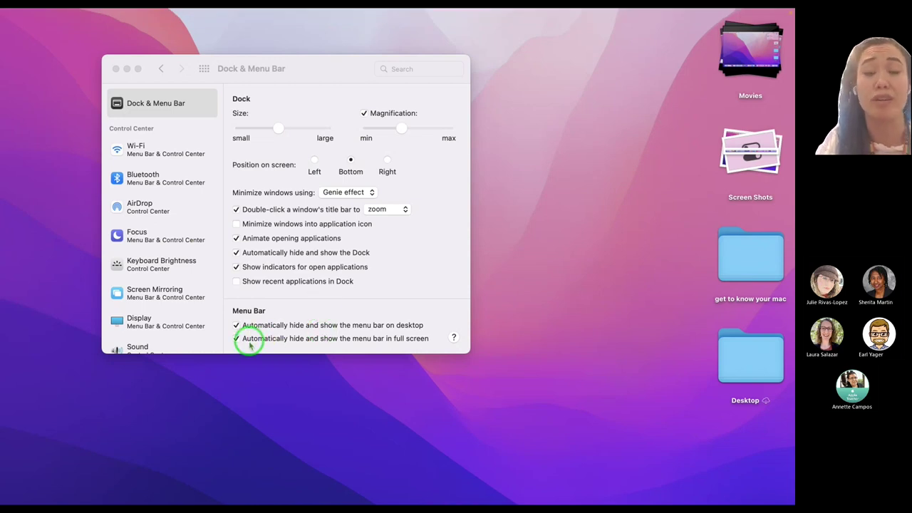
mouse_move(326, 7)
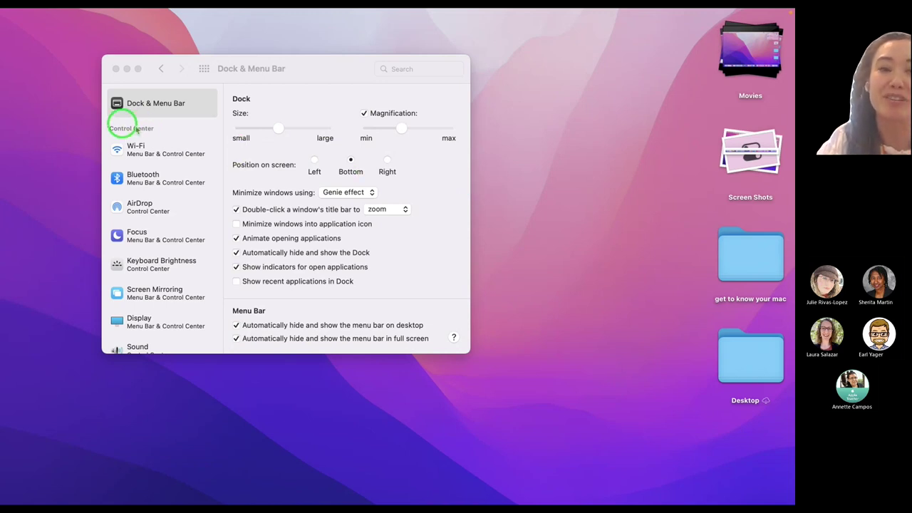
Reveal the hidden menu bar, open Control Center to view its modules, and close it again
mouse_move(713, 10)
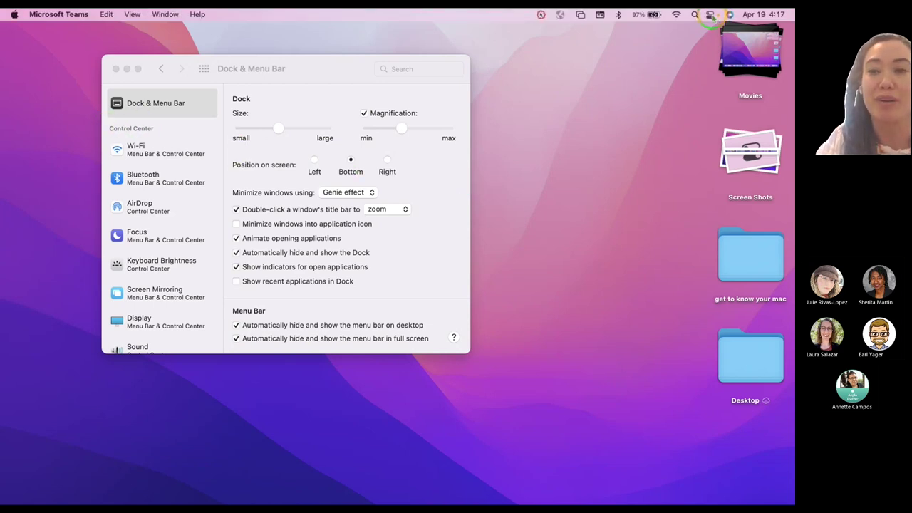
click(711, 15)
click(711, 16)
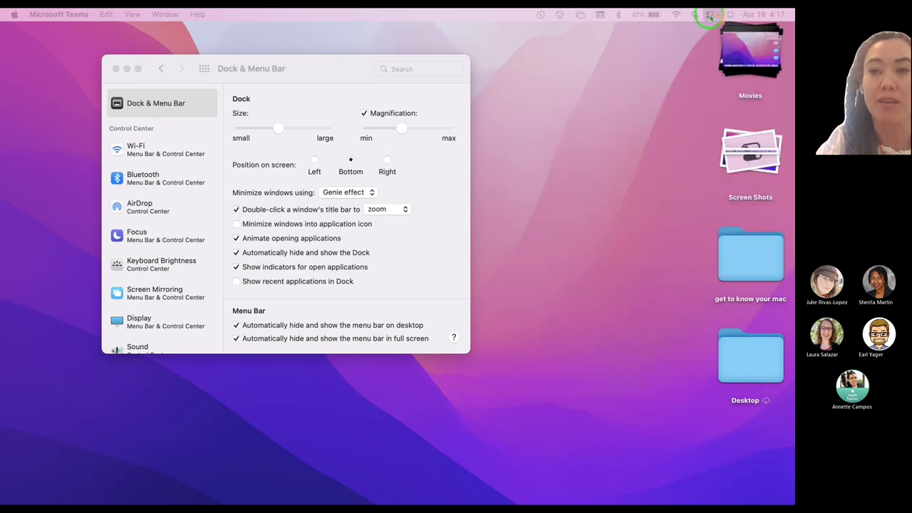
click(711, 16)
click(710, 15)
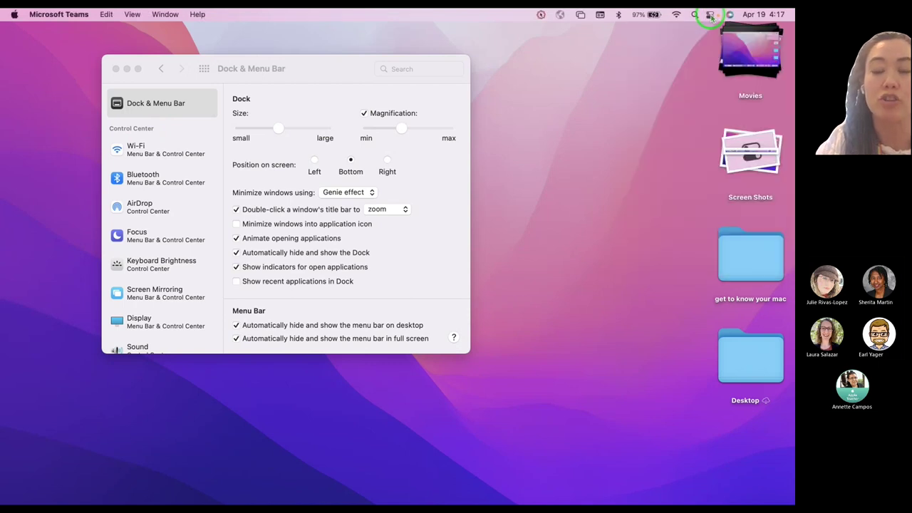
click(711, 16)
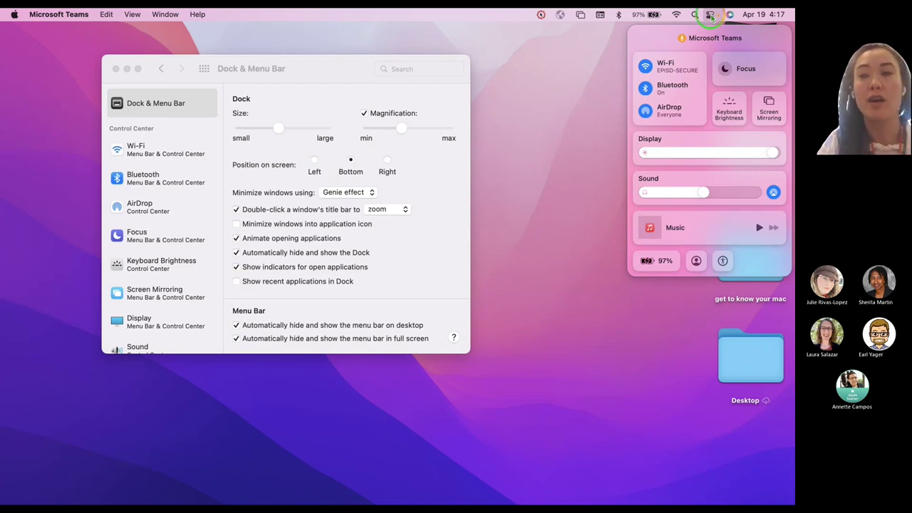
click(711, 15)
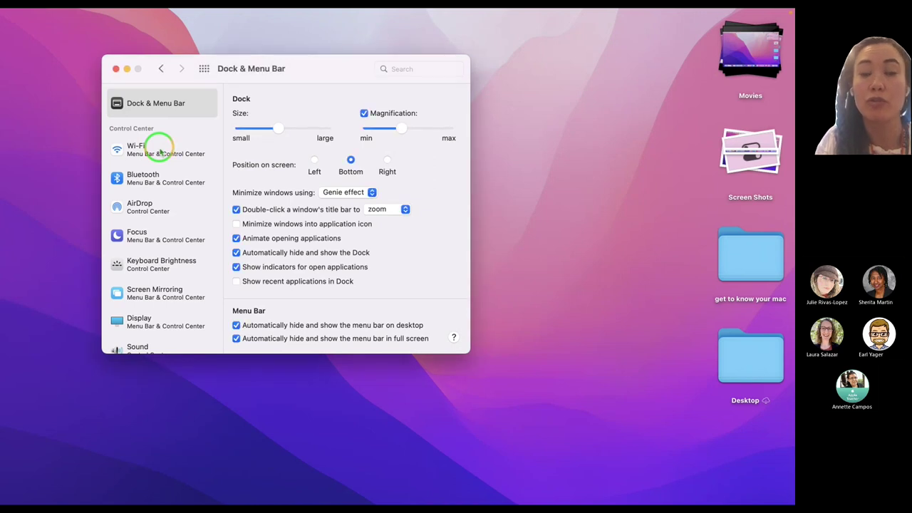
Glance at the Wi-Fi settings, and turn off automatically hiding and showing the menu bar on the desktop
click(150, 151)
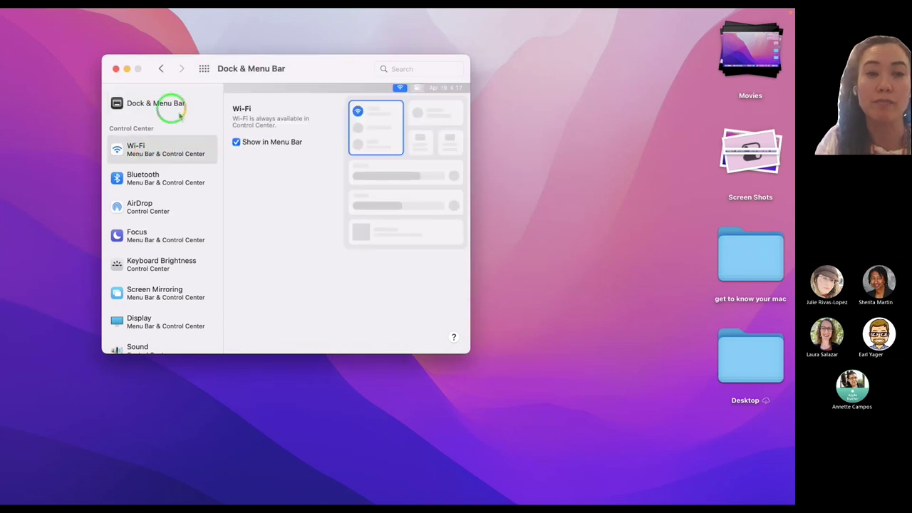
click(160, 103)
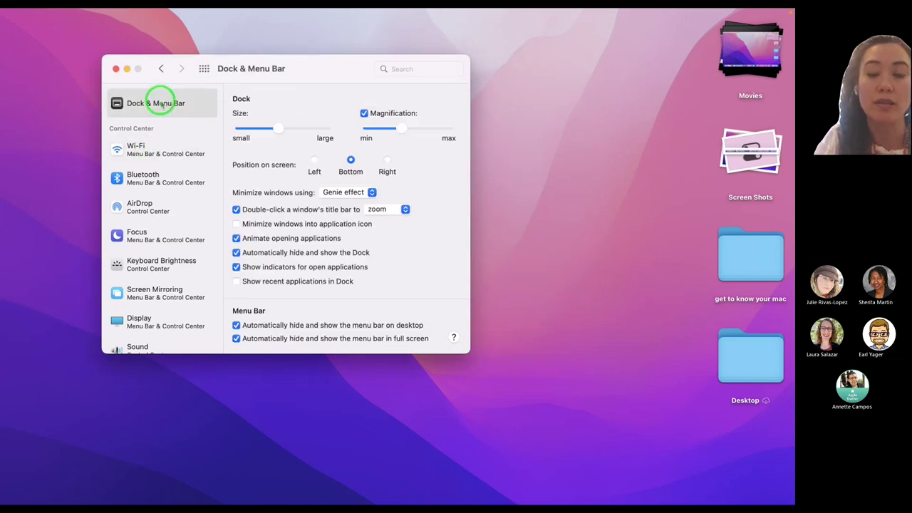
click(237, 325)
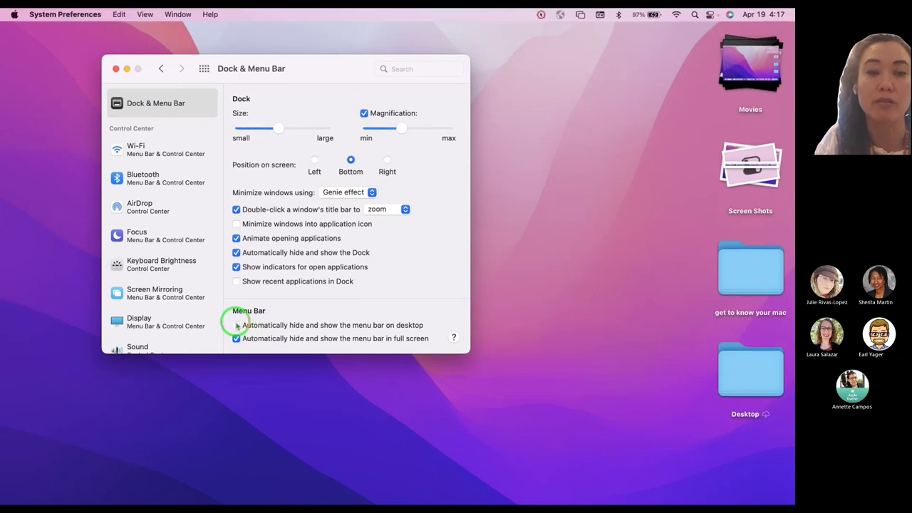
Turn off showing Wi-Fi in the menu bar
click(137, 150)
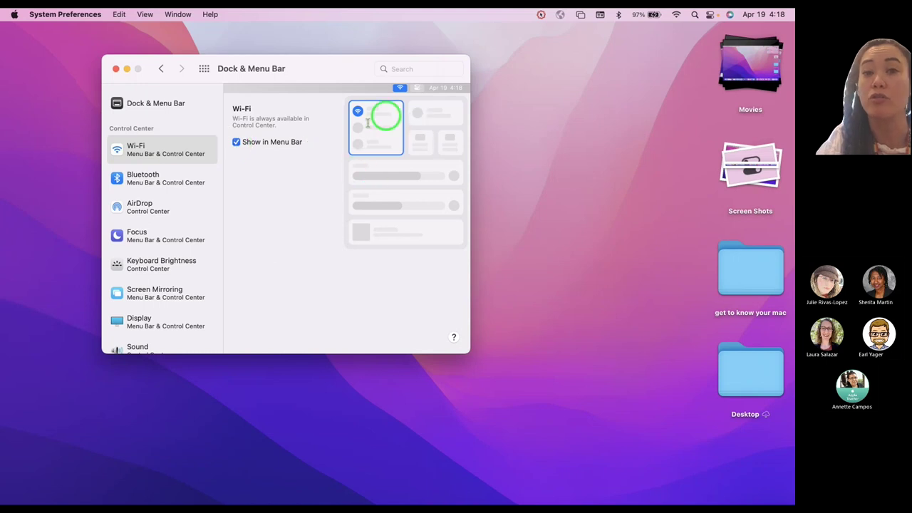
click(236, 142)
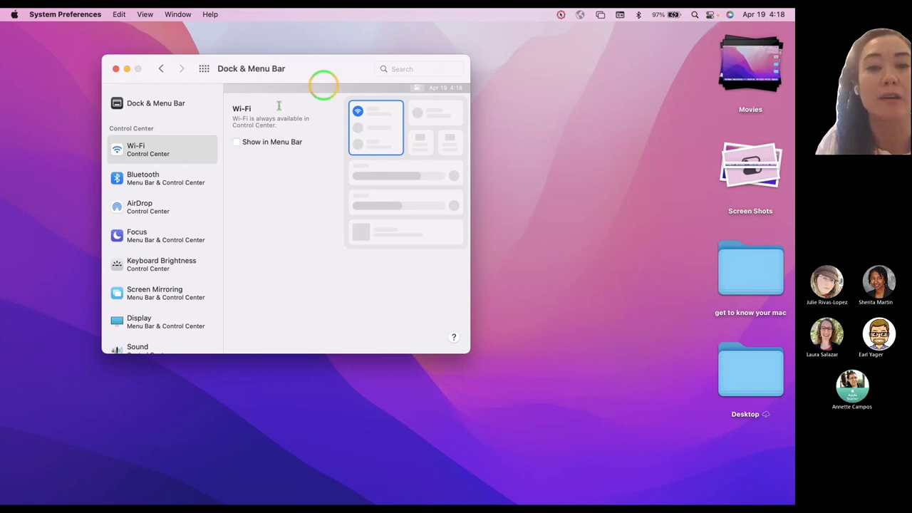
Turn off showing Bluetooth in the menu bar, checking Control Center's modules before and after the change
click(146, 179)
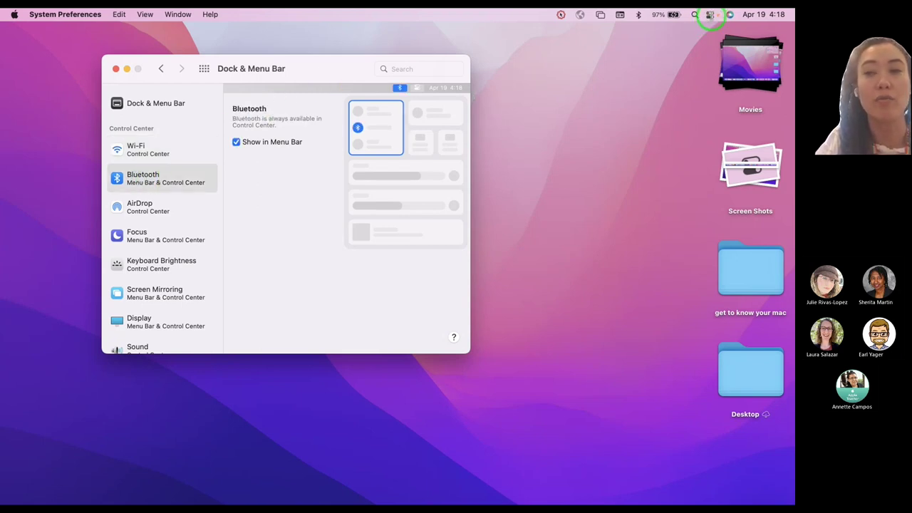
click(710, 15)
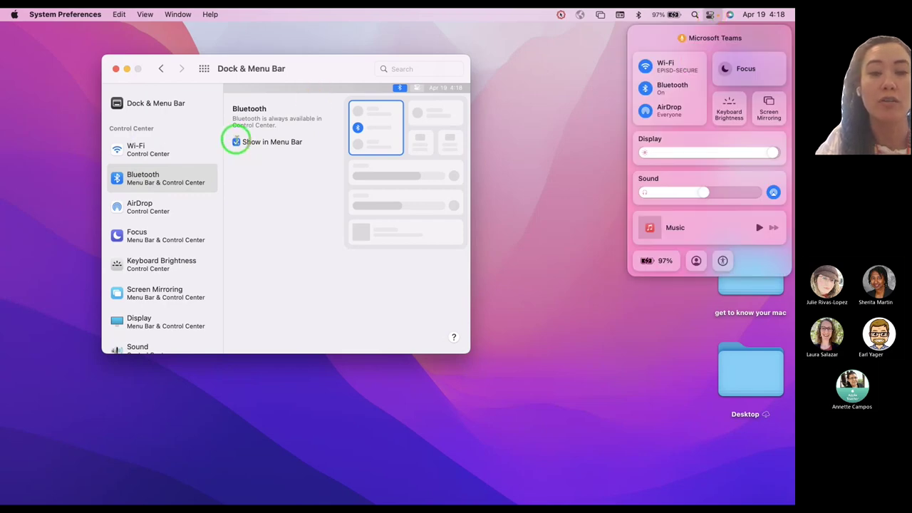
click(236, 142)
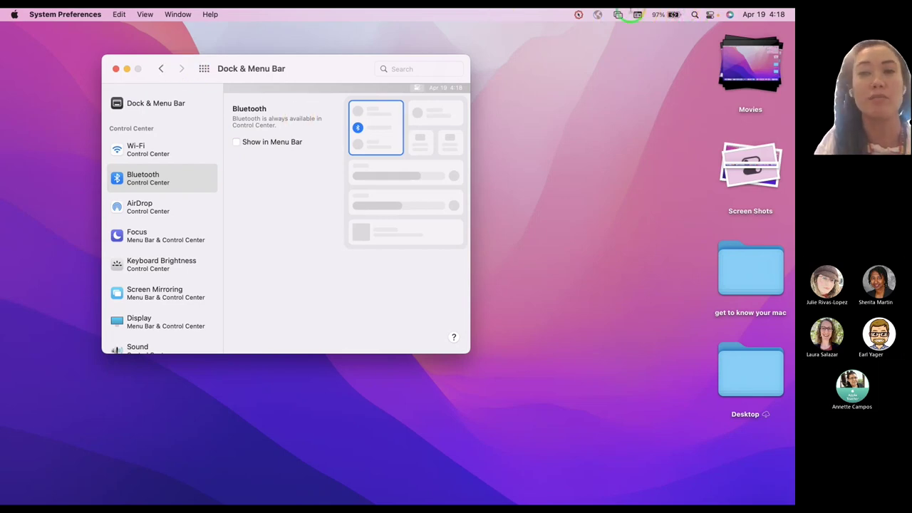
click(709, 15)
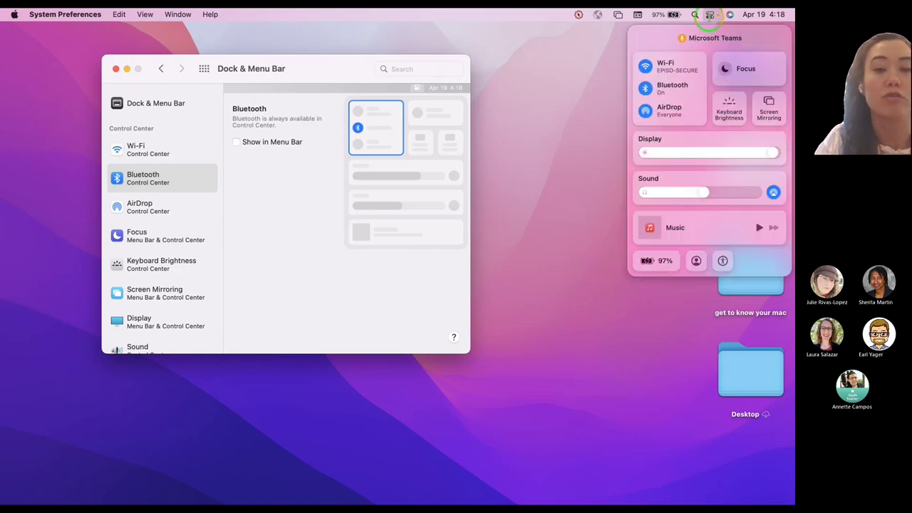
click(254, 202)
Review the menu bar settings for AirDrop, Focus, Keyboard Brightness, Screen Mirroring and Display
click(139, 210)
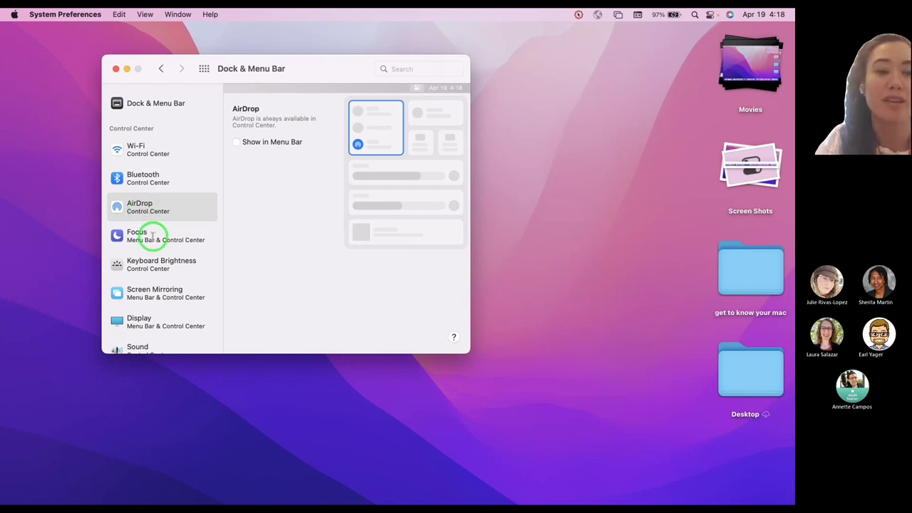
click(152, 236)
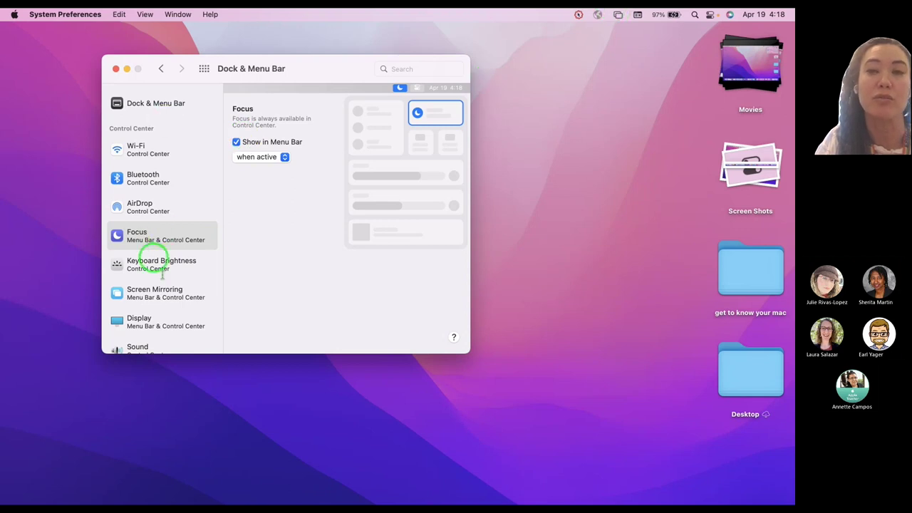
scroll(166, 274, down, 2)
click(171, 226)
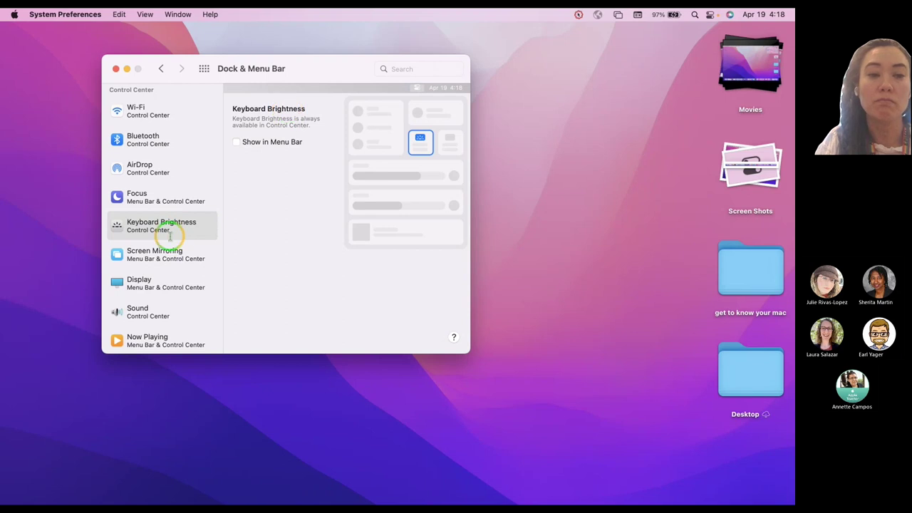
click(173, 259)
scroll(172, 257, down, 2)
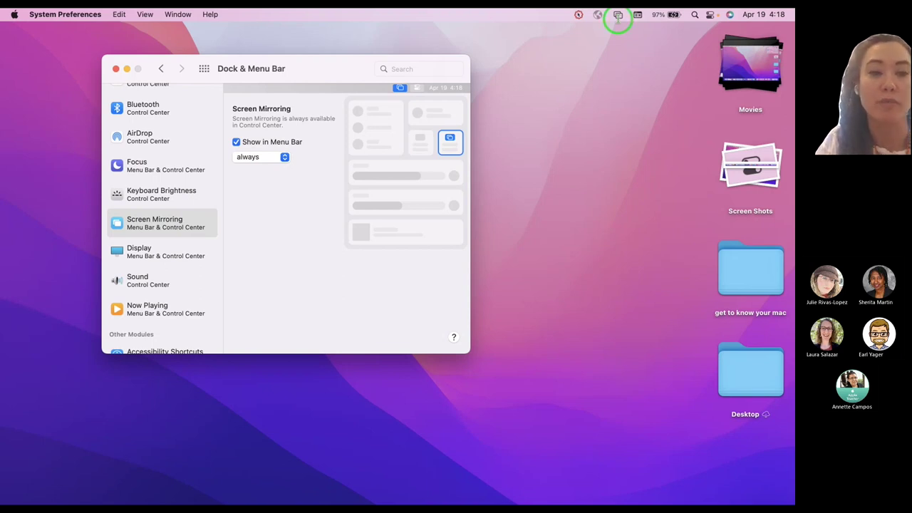
click(166, 255)
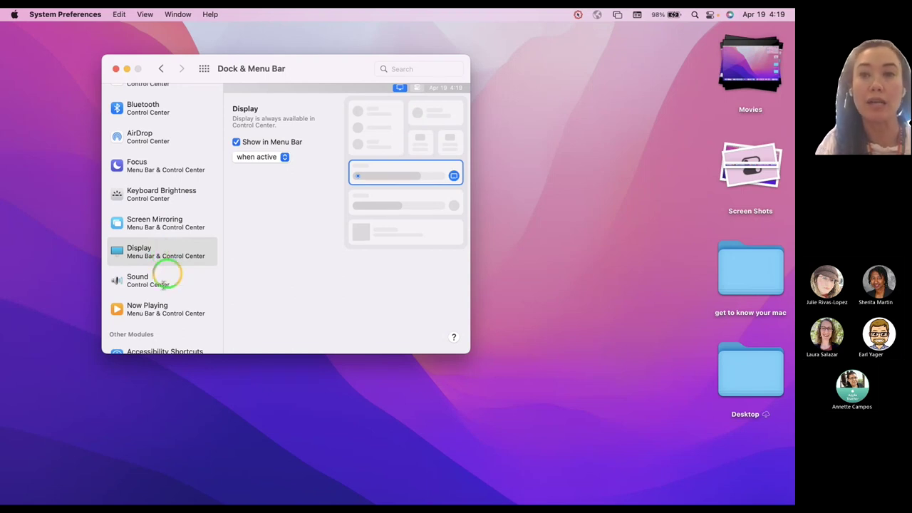
Turn on showing Sound in the menu bar, and view the volume and output options in its menu
click(165, 280)
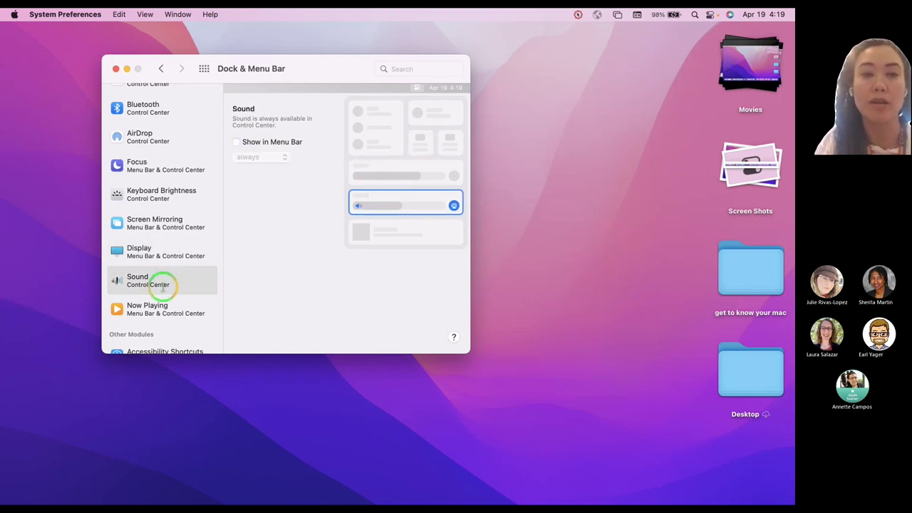
click(236, 142)
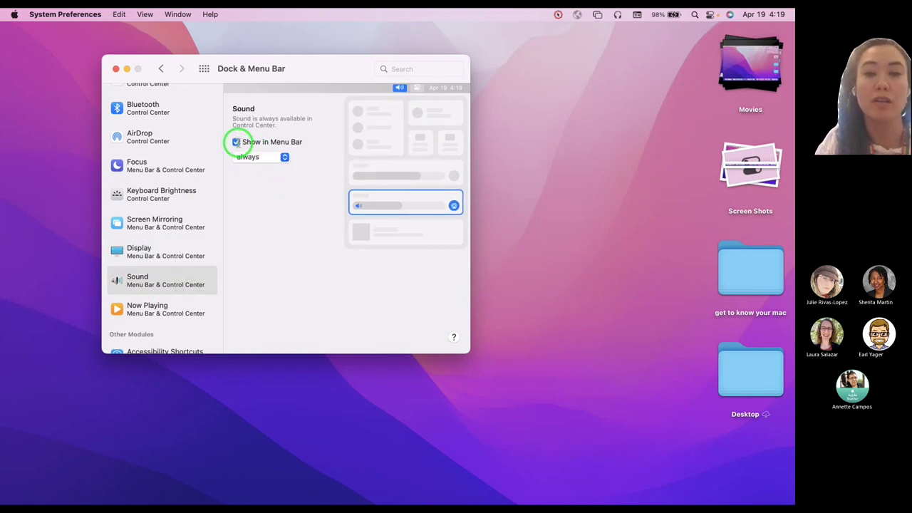
click(618, 16)
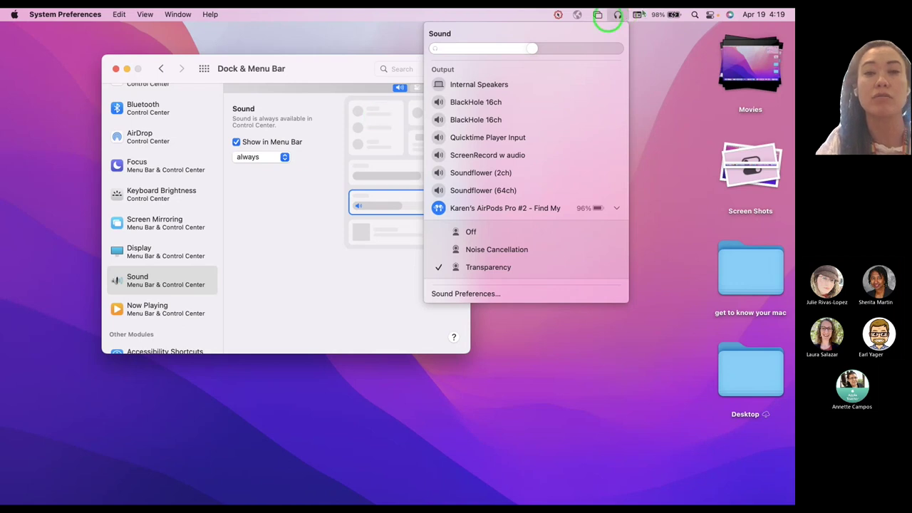
click(302, 114)
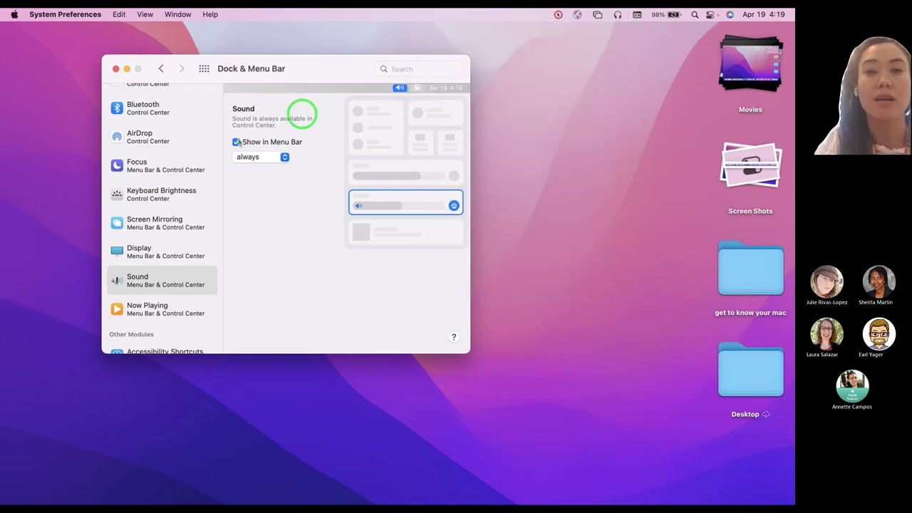
click(617, 15)
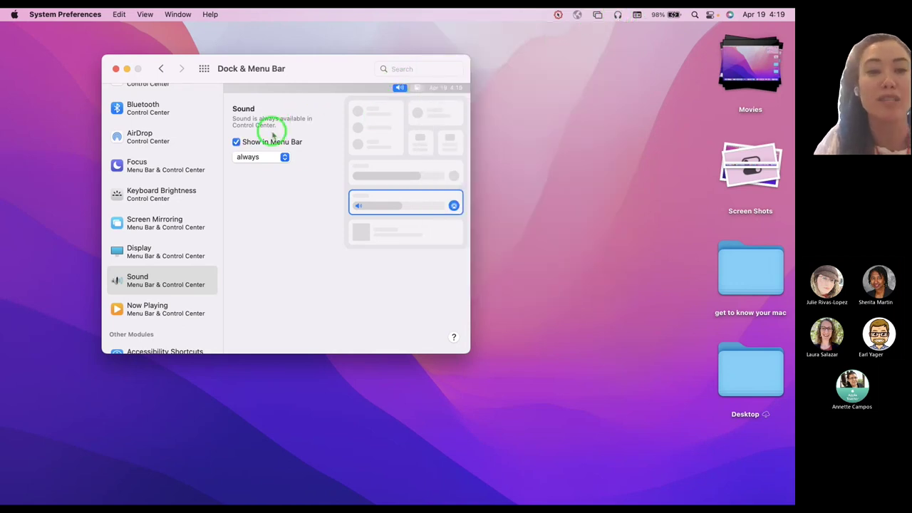
Toggle showing Sound in the menu bar off and on again, and leave it turned off
click(236, 142)
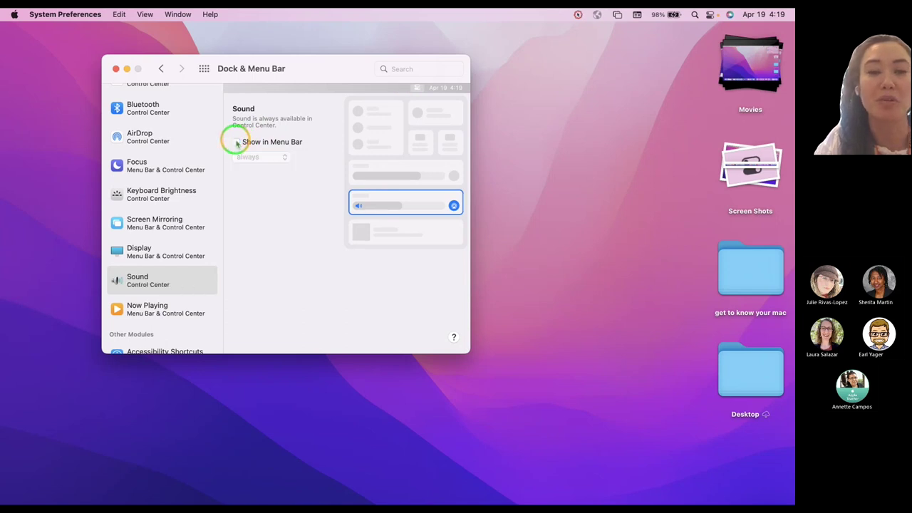
click(238, 143)
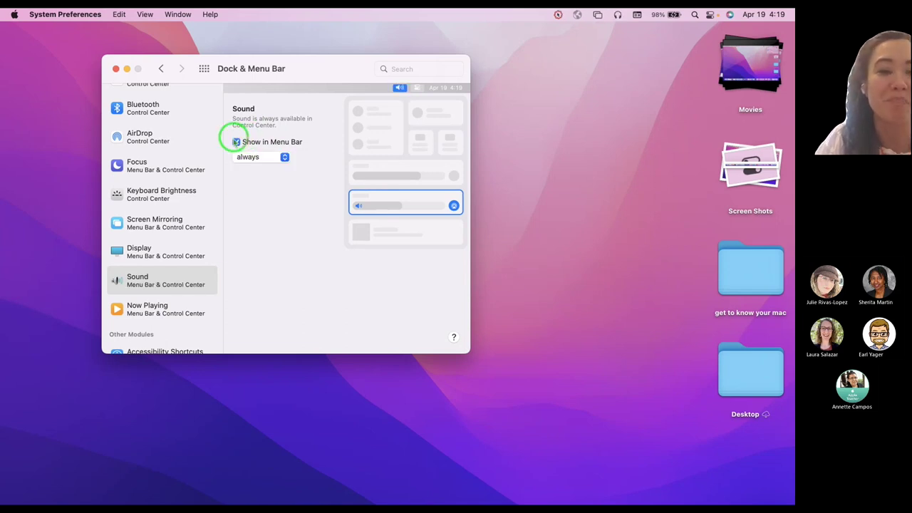
click(235, 141)
Review the menu bar and Control Center settings for Now Playing, Accessibility Shortcuts and Battery
scroll(140, 297, down, 2)
click(168, 246)
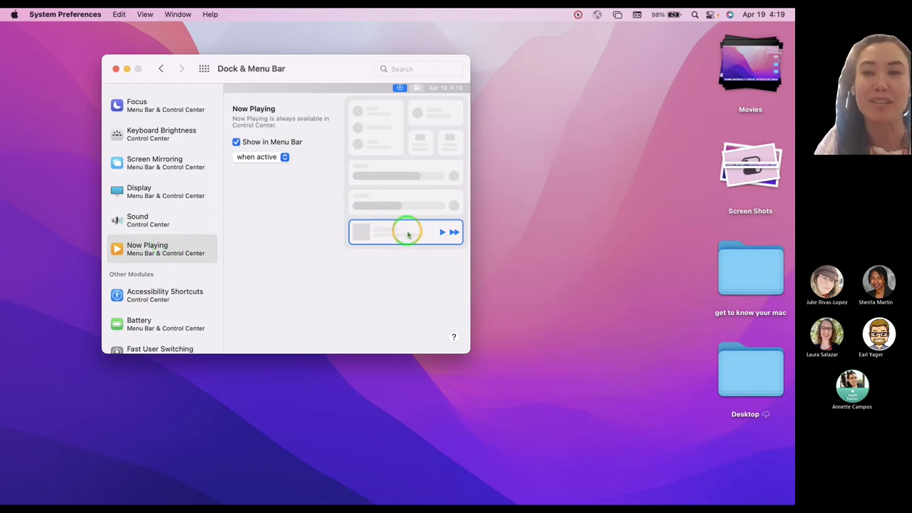
click(152, 291)
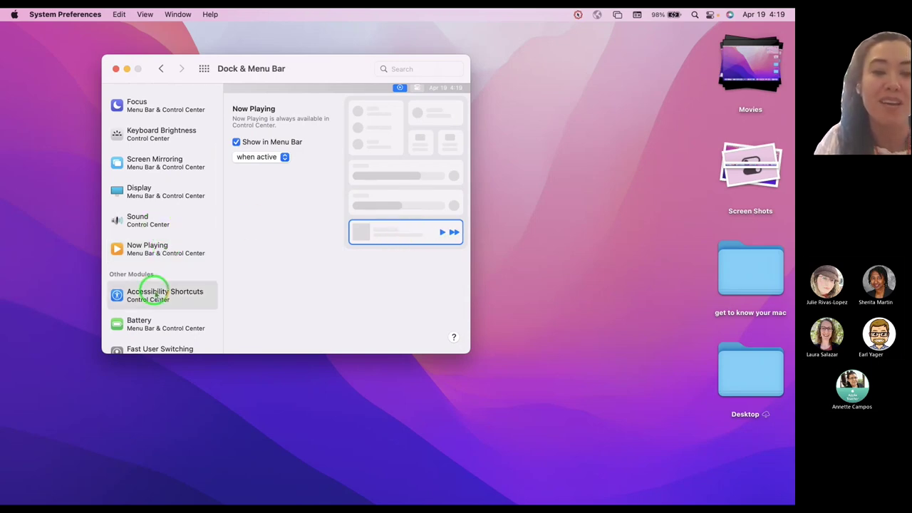
scroll(155, 296, down, 2)
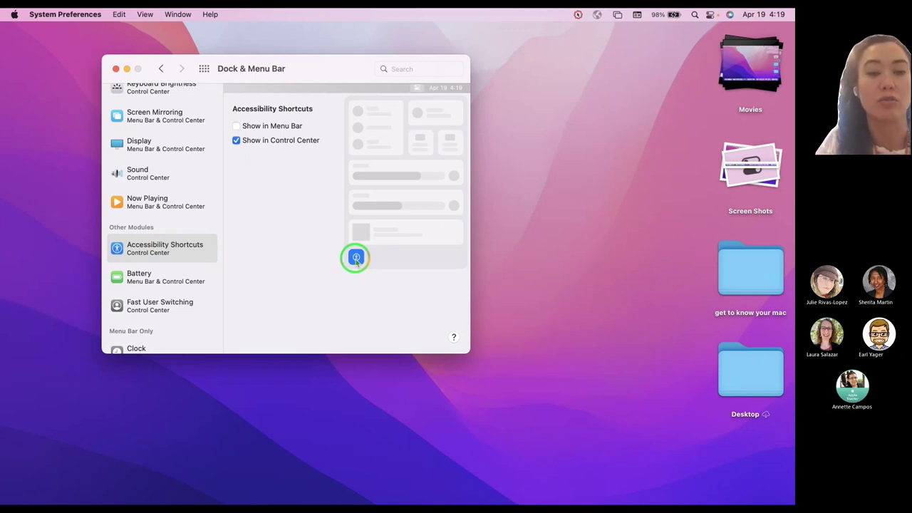
click(144, 280)
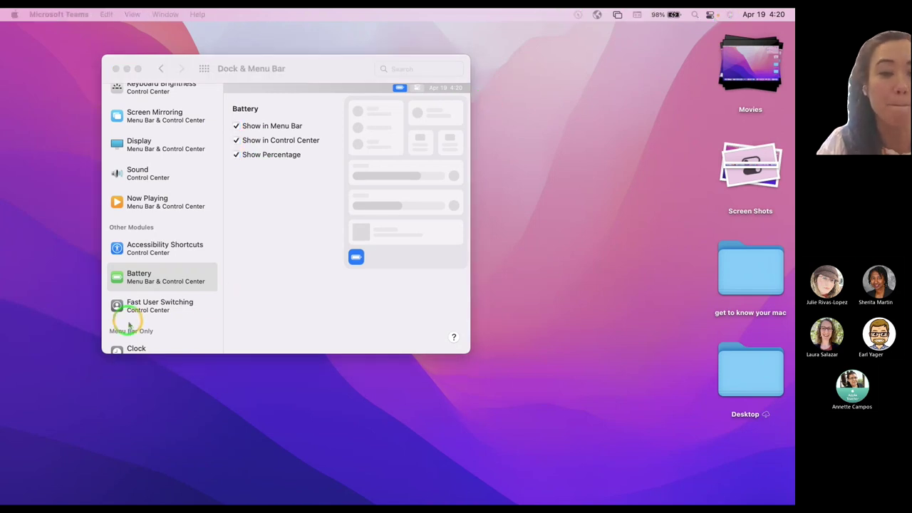
Review the menu-bar-only settings for Clock, Spotlight and Siri, and return to the overview of all preferences
scroll(128, 324, down, 4)
scroll(128, 322, down, 2)
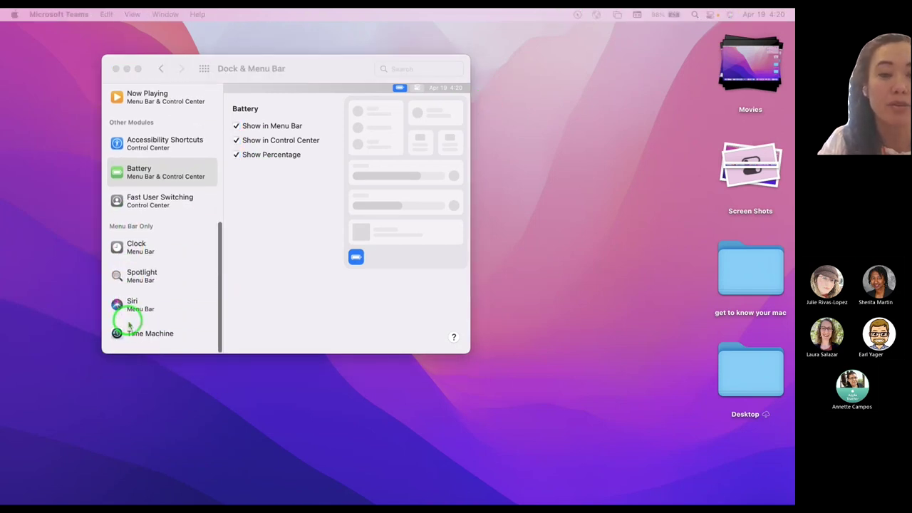
click(139, 247)
click(140, 250)
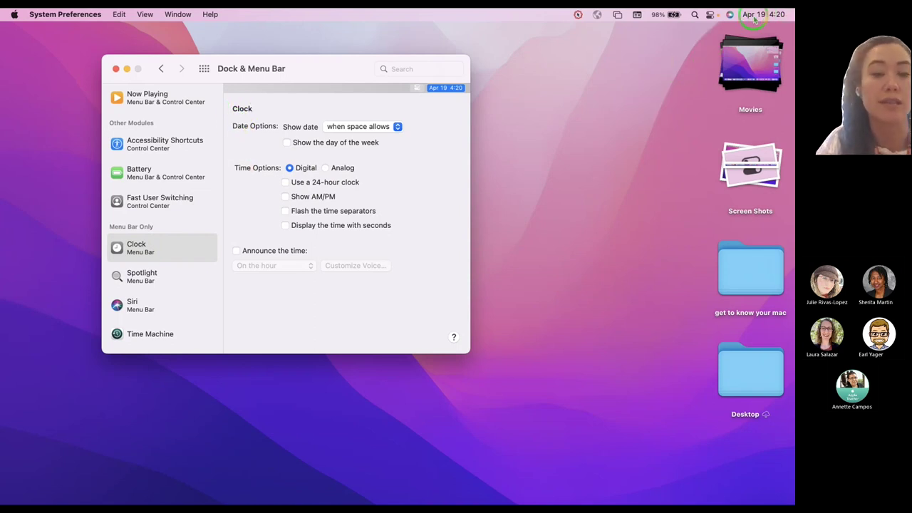
click(145, 279)
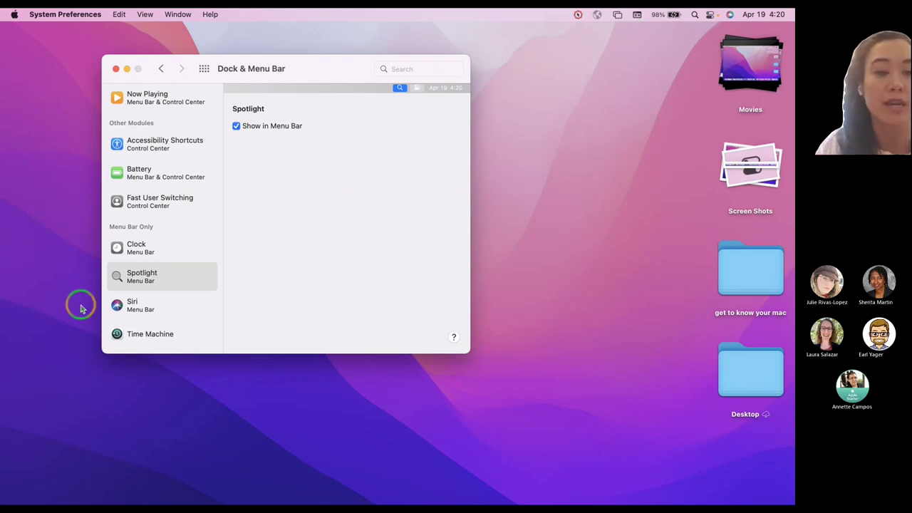
click(166, 307)
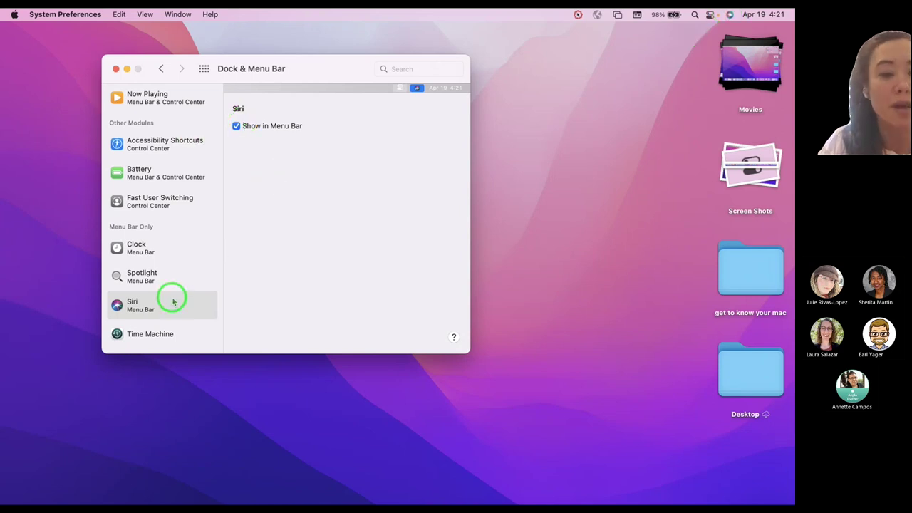
scroll(169, 295, up, 10)
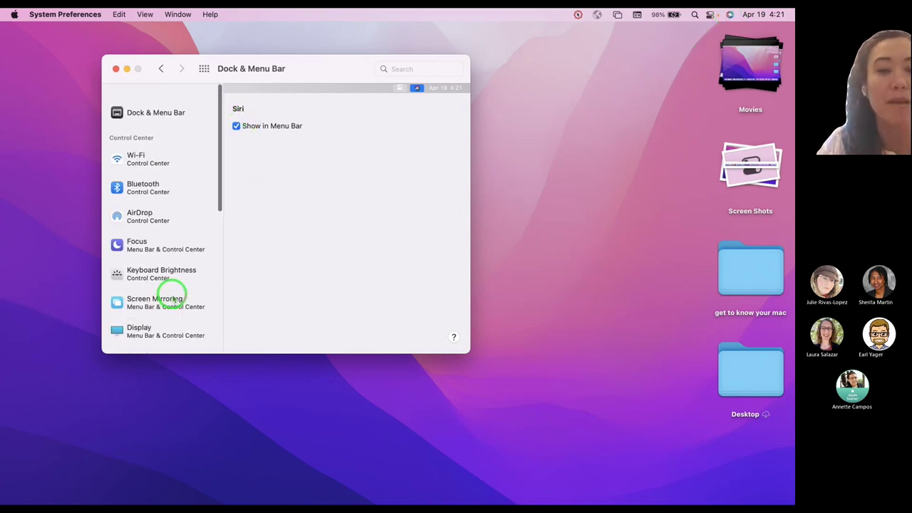
click(203, 69)
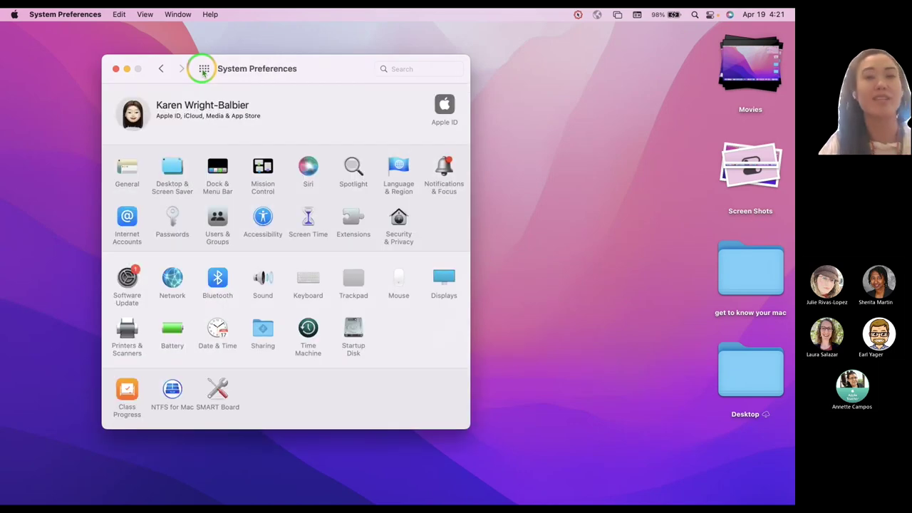
Open Control Center from the preferences overview to view its modules, and close it again
mouse_move(242, 500)
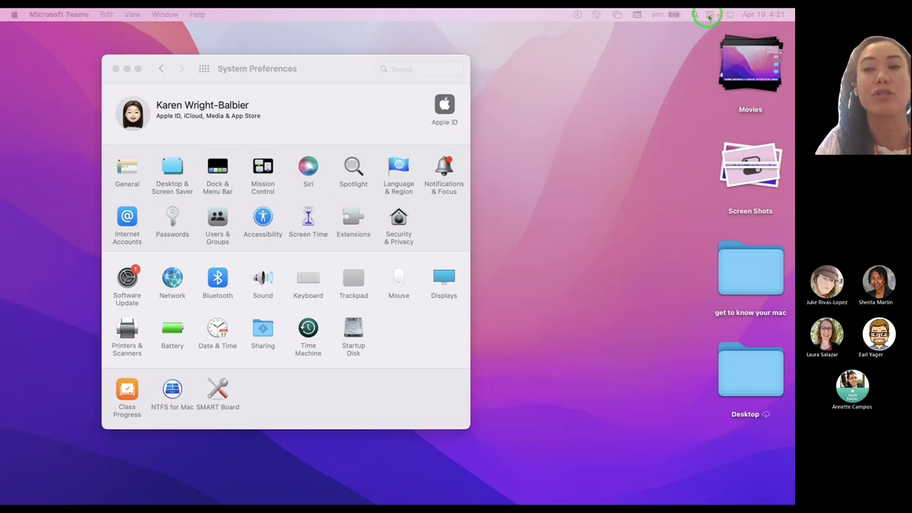
click(709, 16)
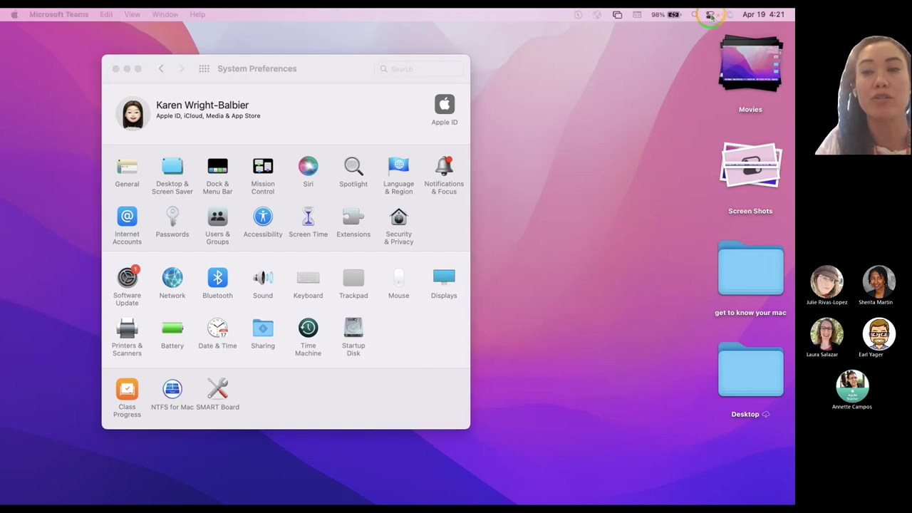
click(710, 15)
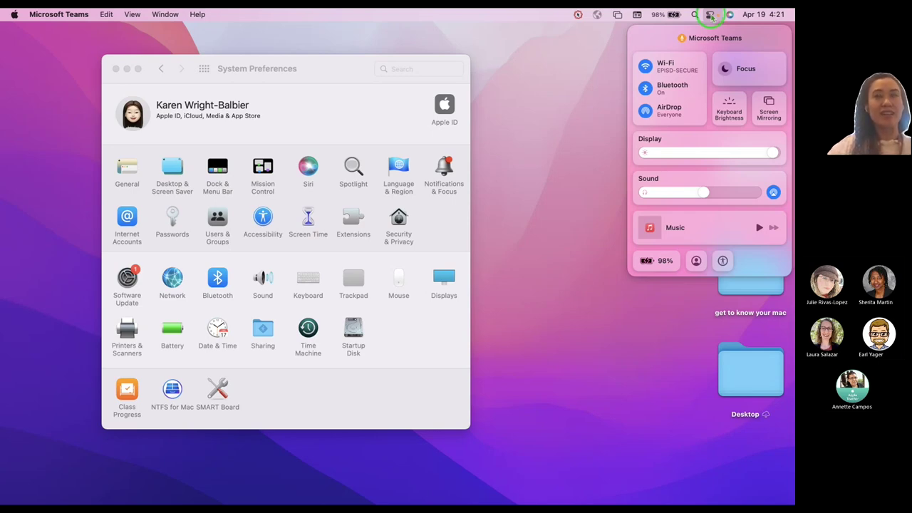
click(710, 14)
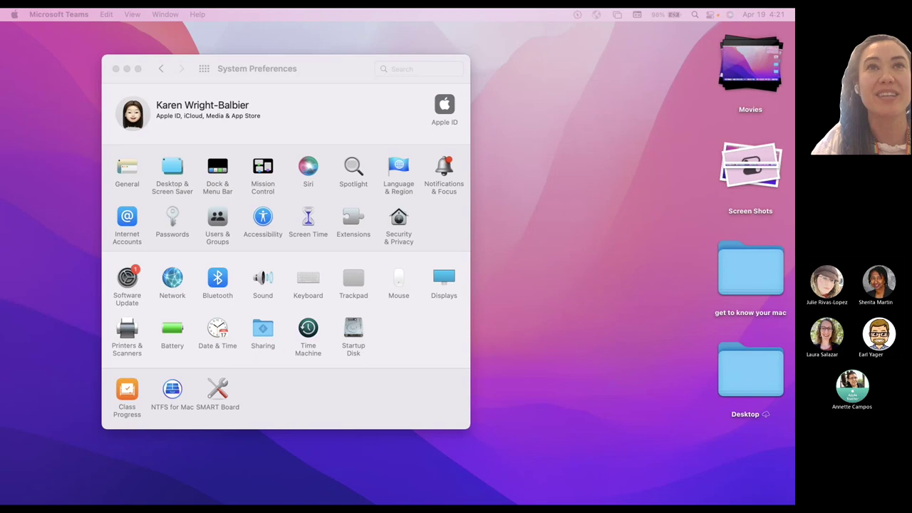